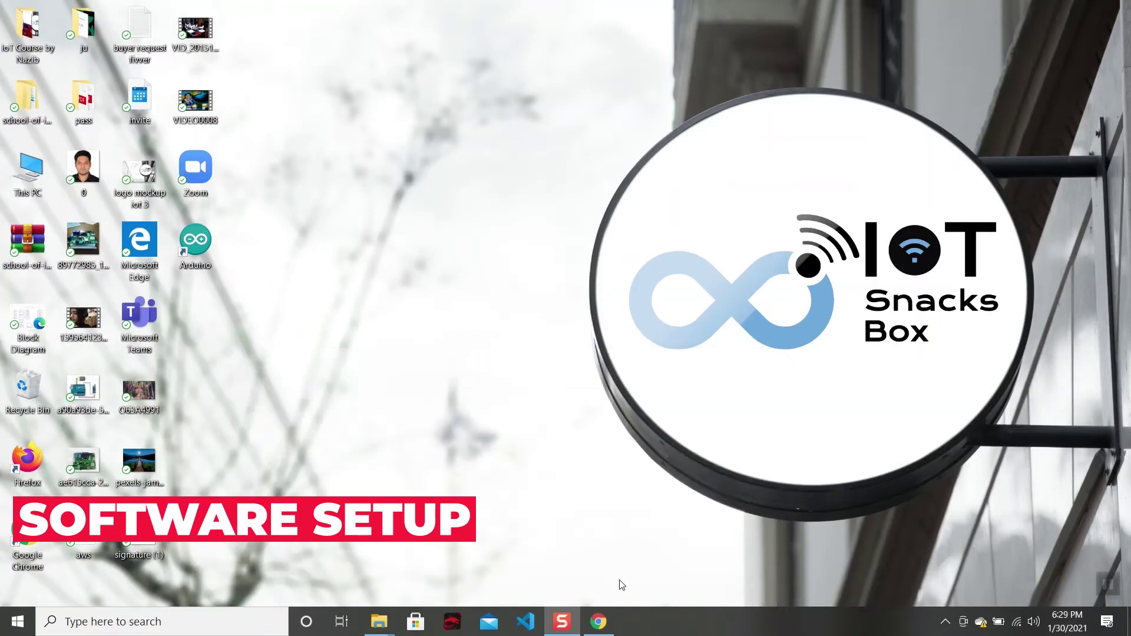
# Bring back the Chrome dashboard window and choose Logout from the user-name menu.
pyautogui.moveTo(605, 623)
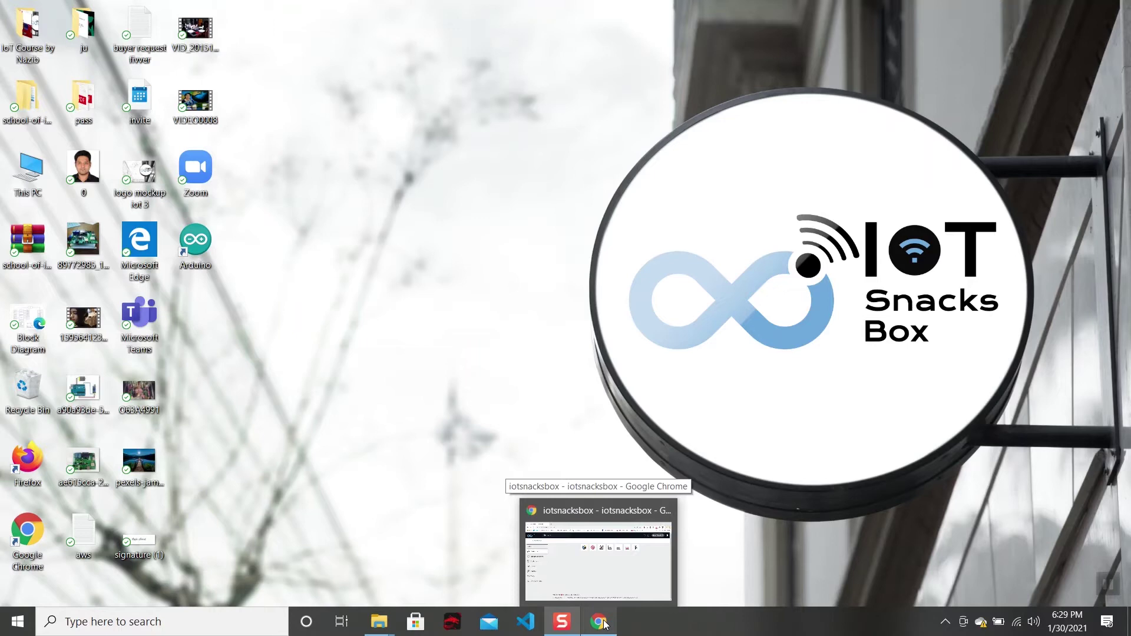
pyautogui.click(605, 623)
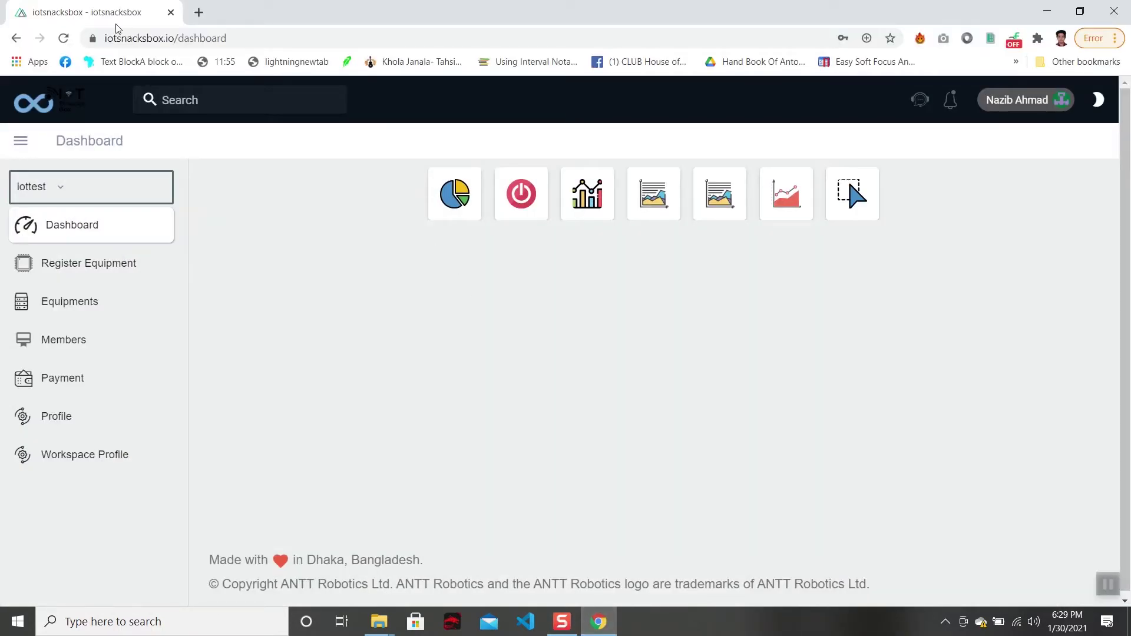
pyautogui.click(241, 38)
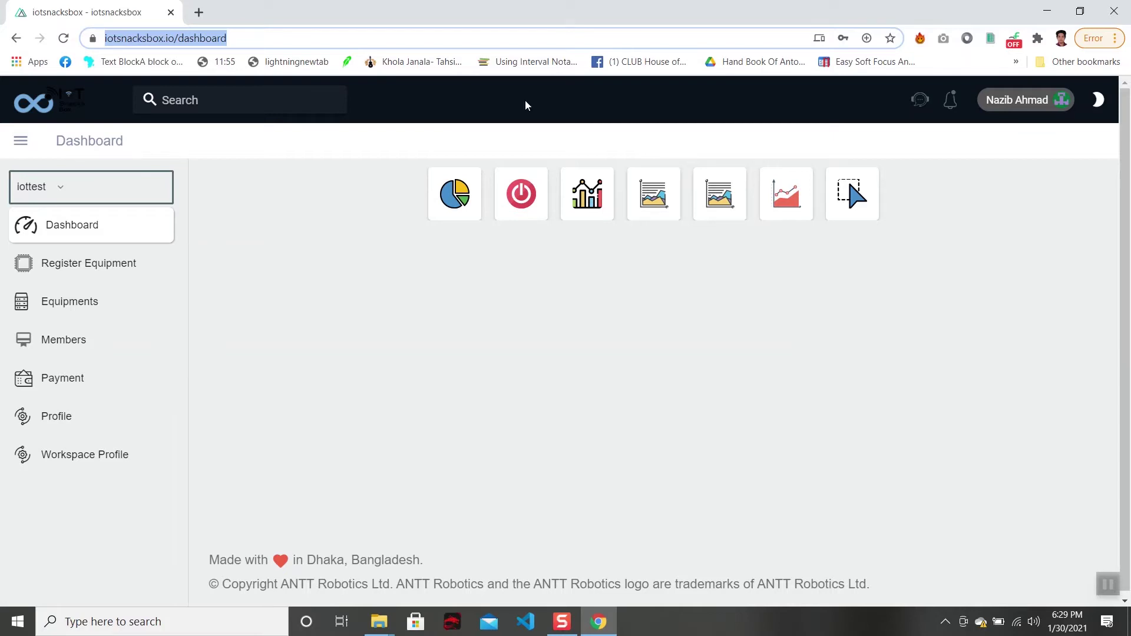
pyautogui.click(580, 134)
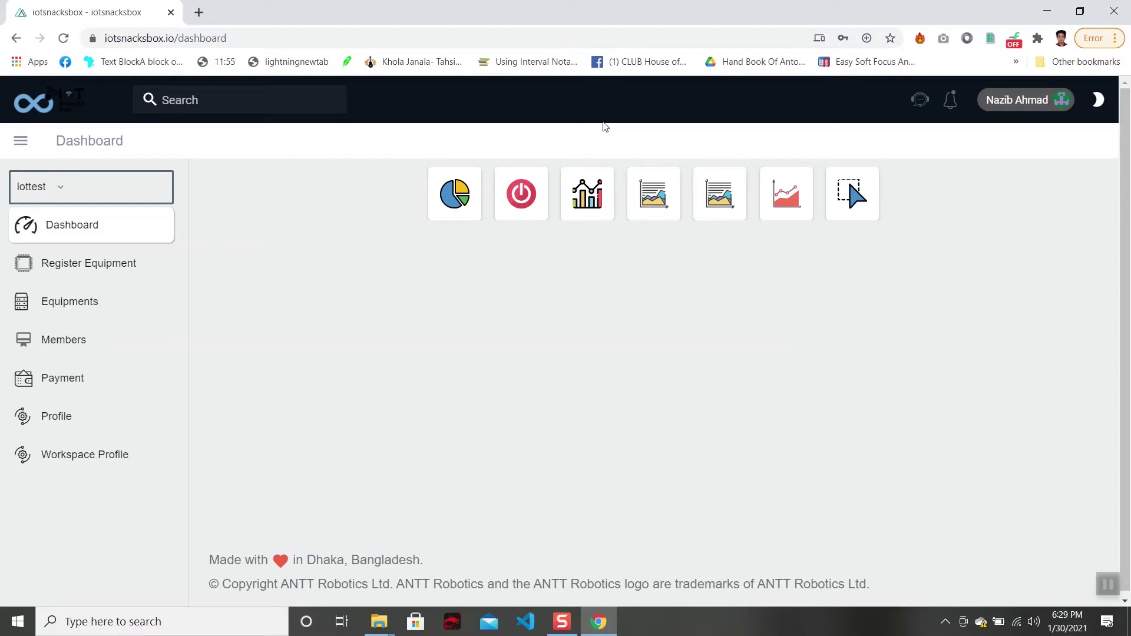
pyautogui.click(1031, 110)
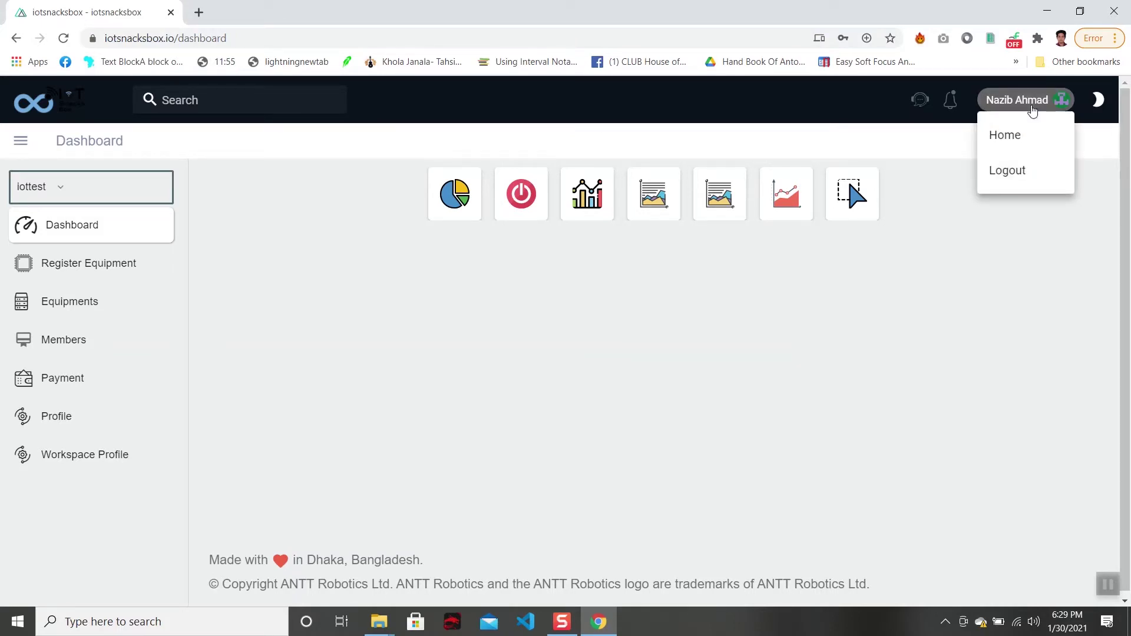
pyautogui.click(1007, 170)
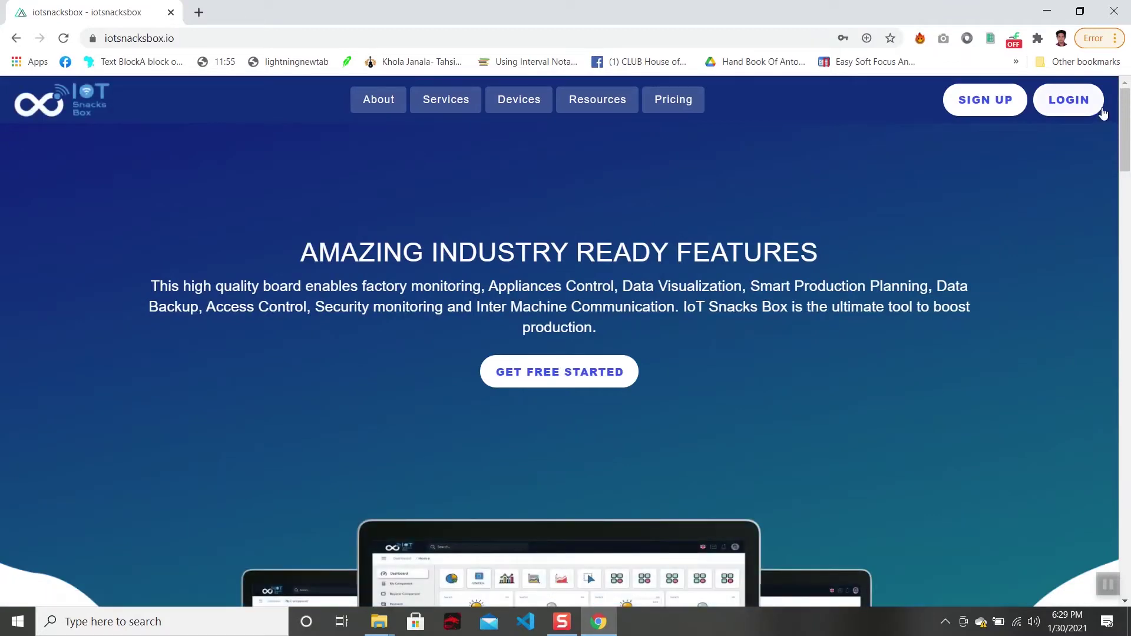
# Log in with the saved email and password to reach the iottest dashboard.
pyautogui.click(1081, 106)
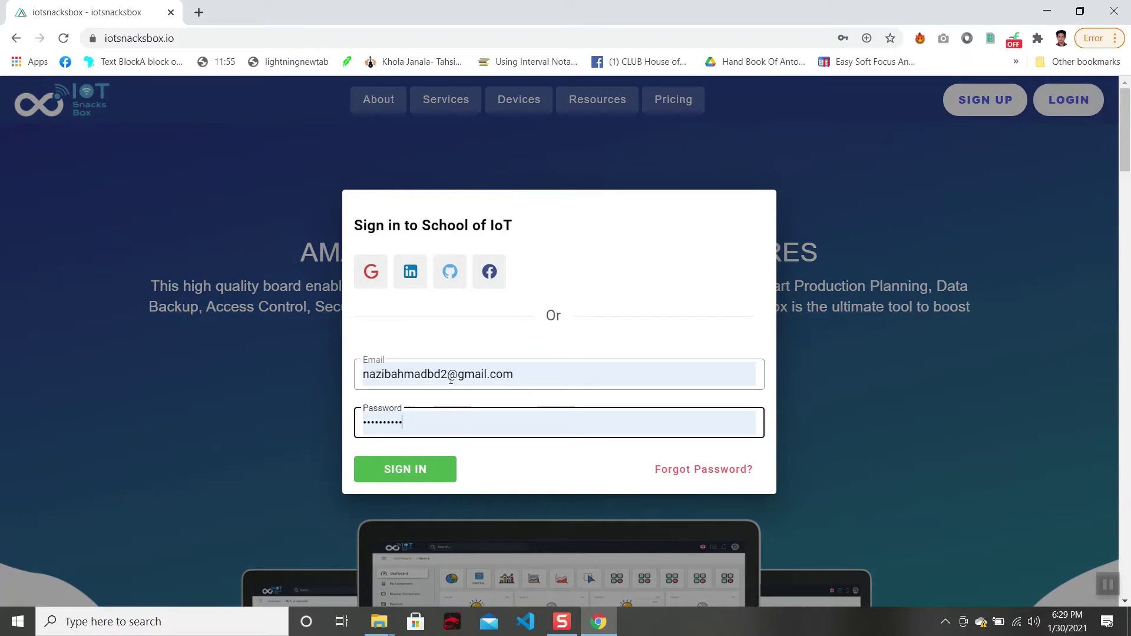
pyautogui.click(509, 429)
pyautogui.click(390, 469)
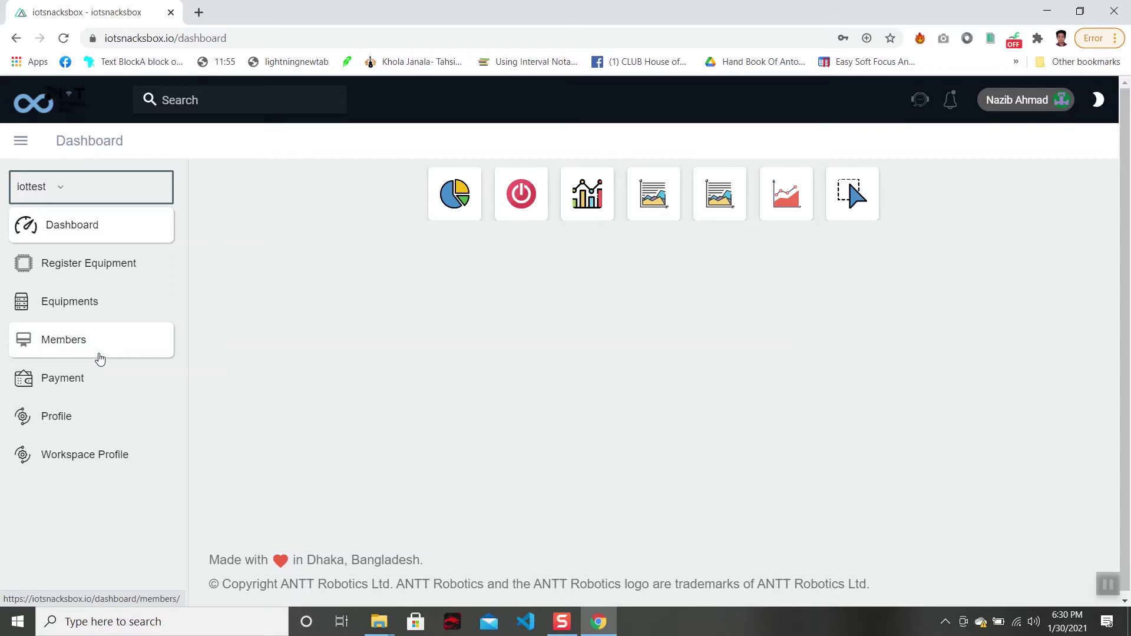
# Start a new equipment from the Equipments page and name it 'iot-nazib'.
pyautogui.click(99, 308)
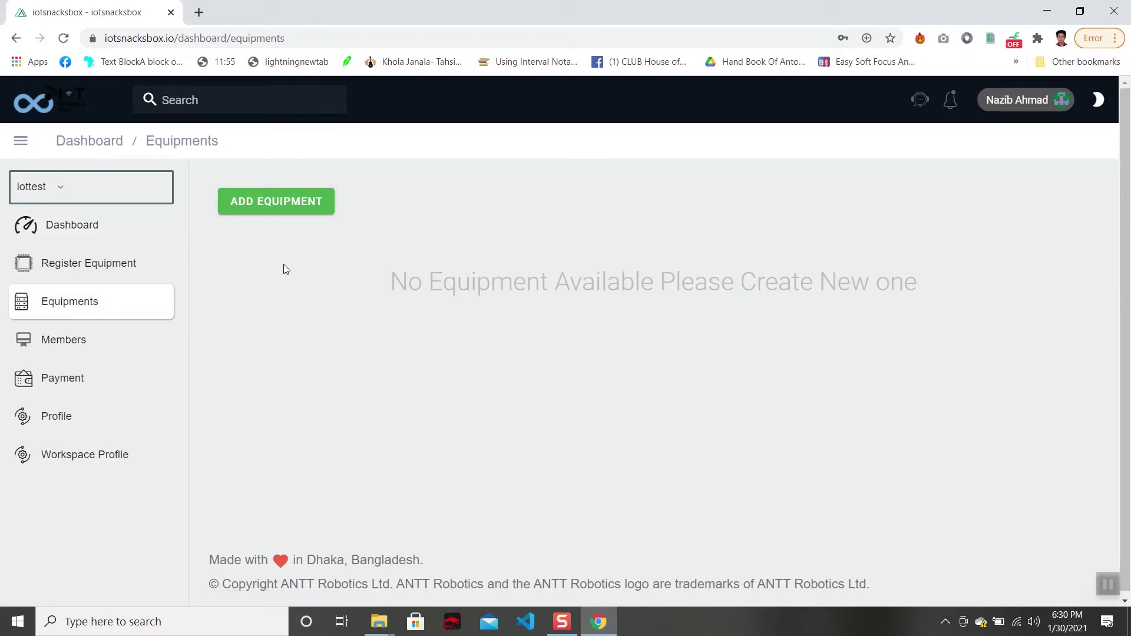
pyautogui.click(283, 213)
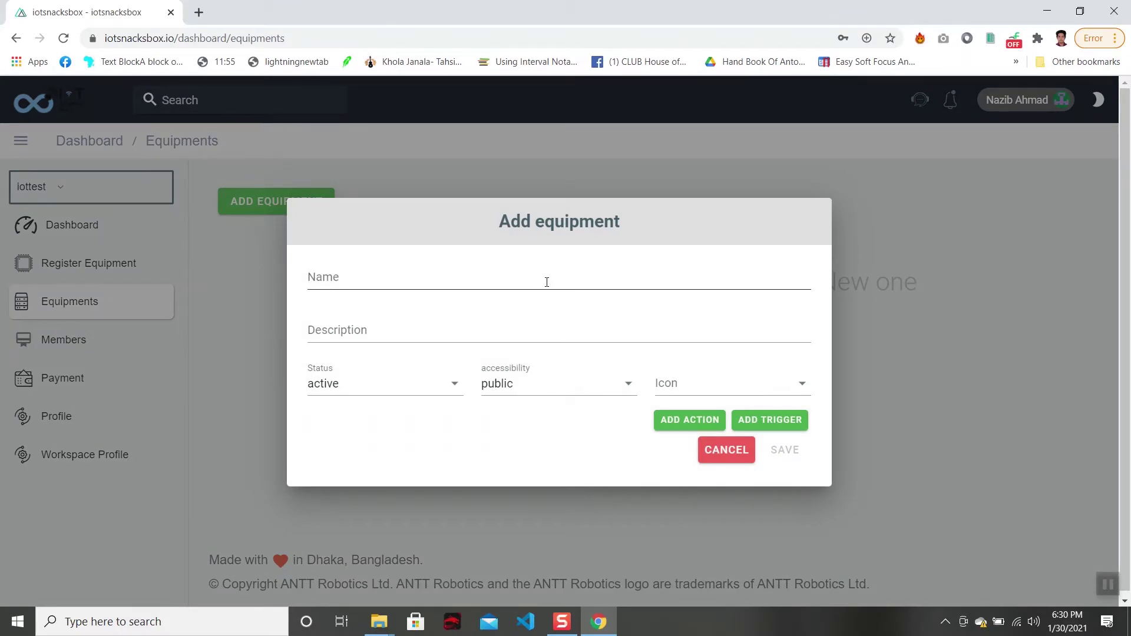
pyautogui.click(547, 282)
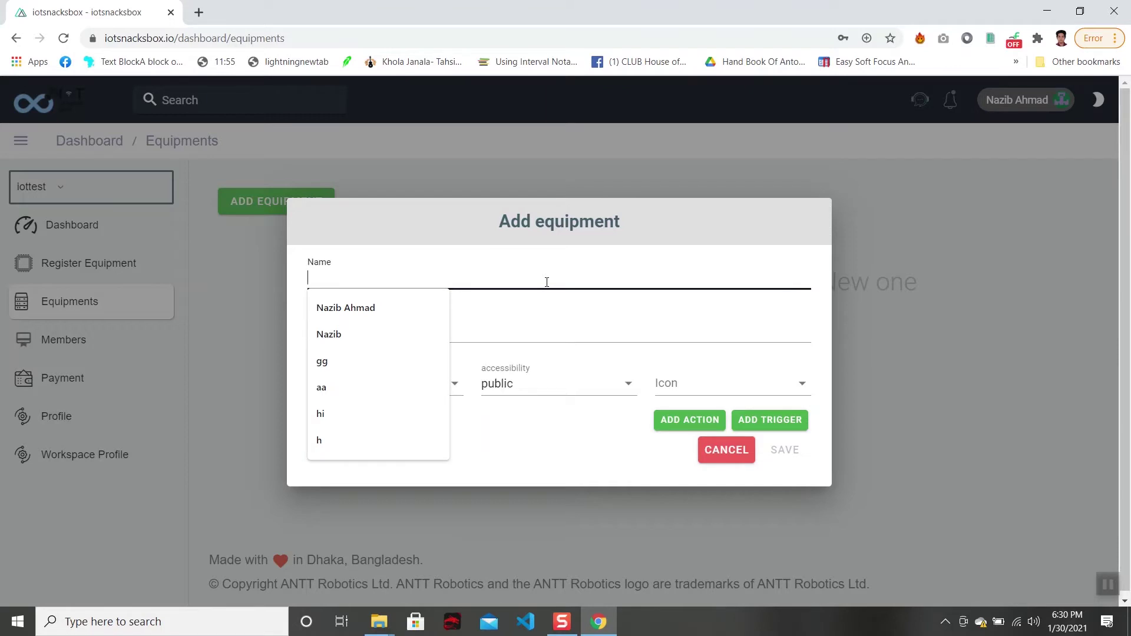
pyautogui.press('Down')
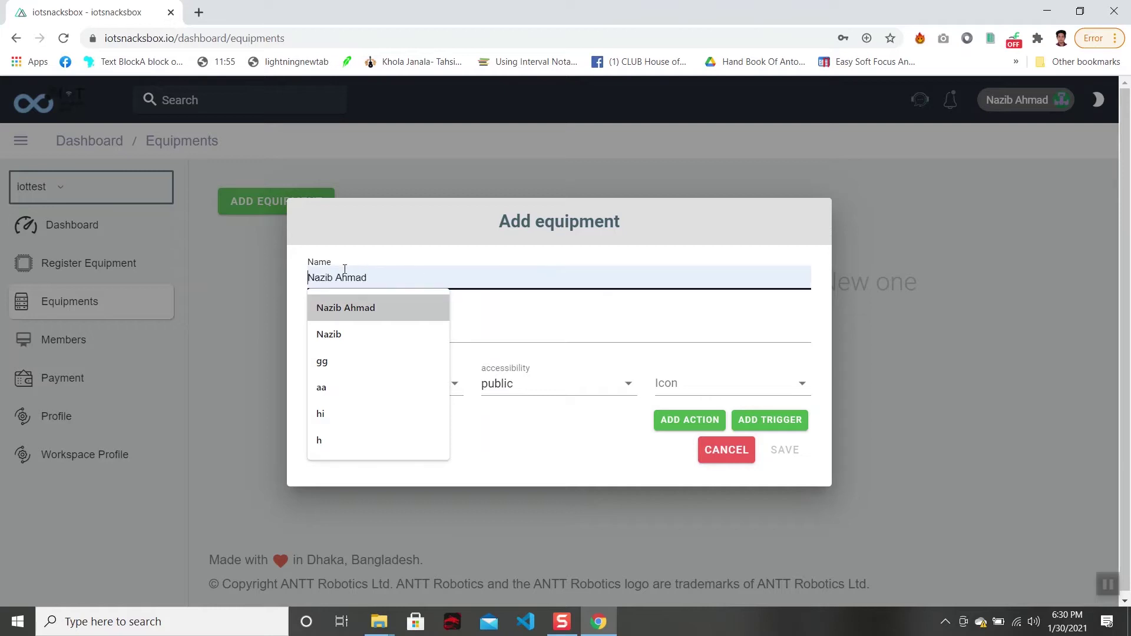
pyautogui.moveTo(335, 276); pyautogui.dragTo(391, 284)
pyautogui.press('Home')
pyautogui.click(596, 371)
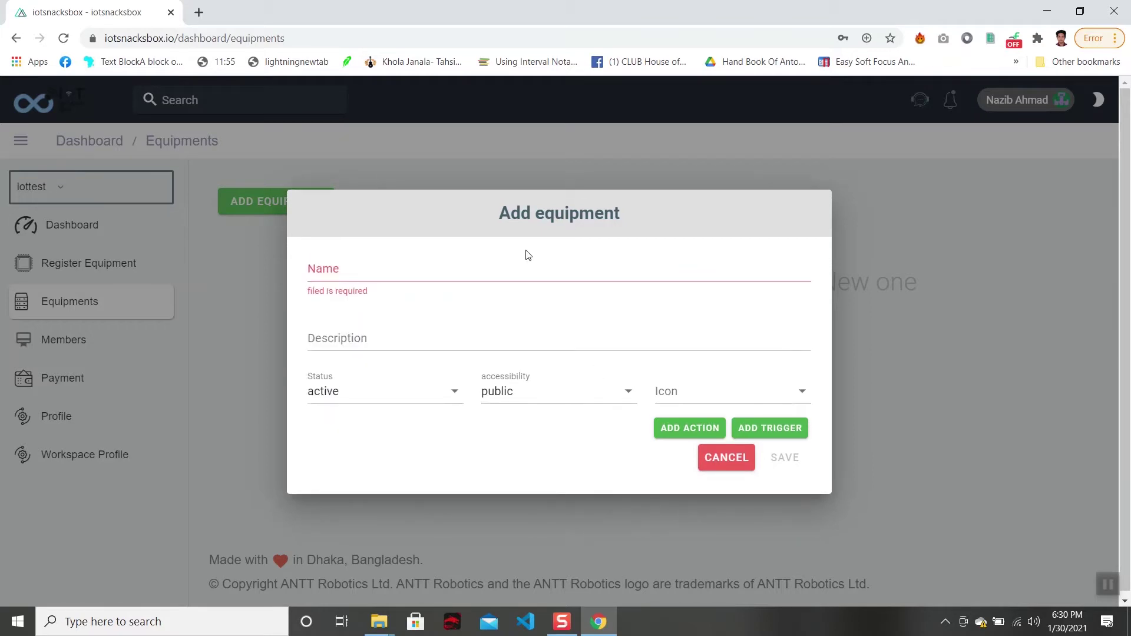
pyautogui.click(524, 269)
pyautogui.write('iot')
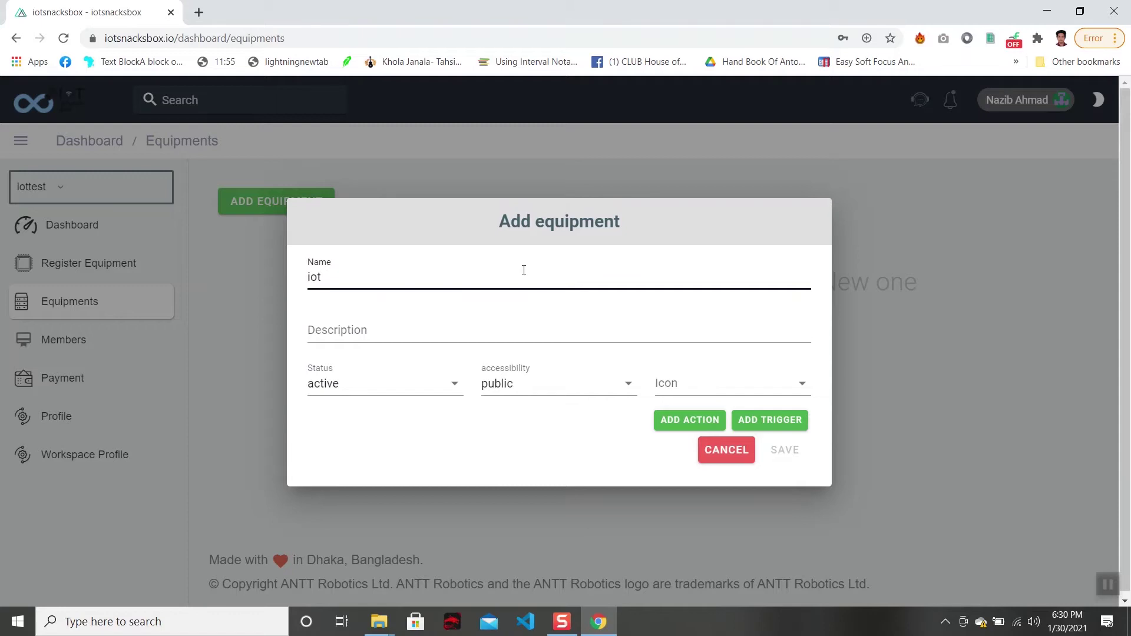
pyautogui.write('-nazib')
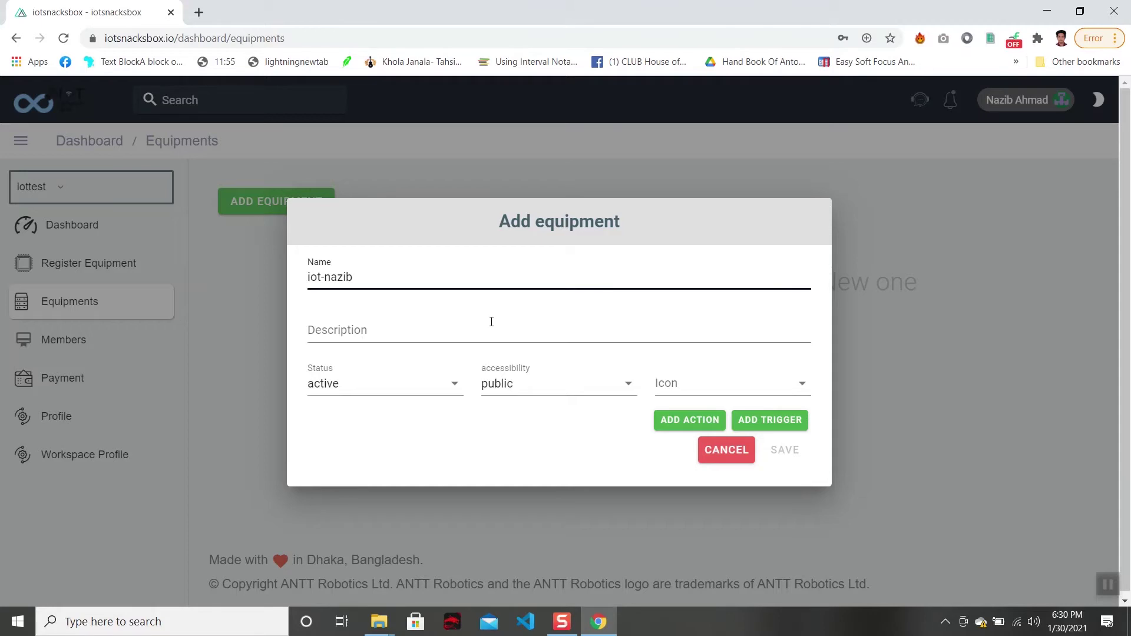
# Give it description 'ledtest', active status, public accessibility and the fourth chip icon.
pyautogui.click(480, 333)
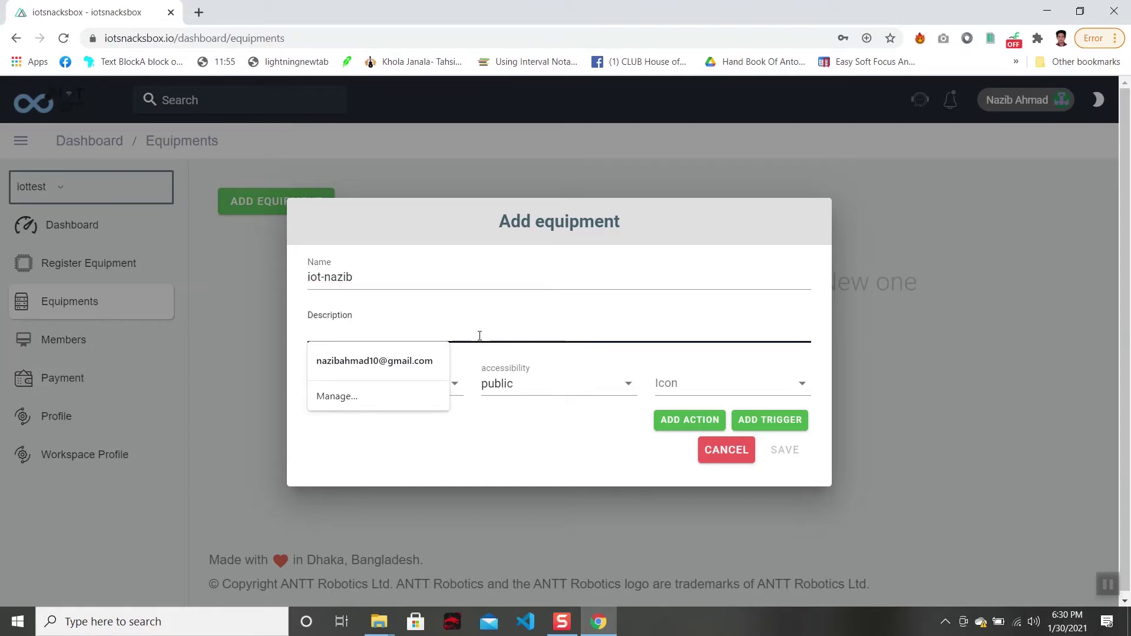
pyautogui.press('Escape')
pyautogui.write('le')
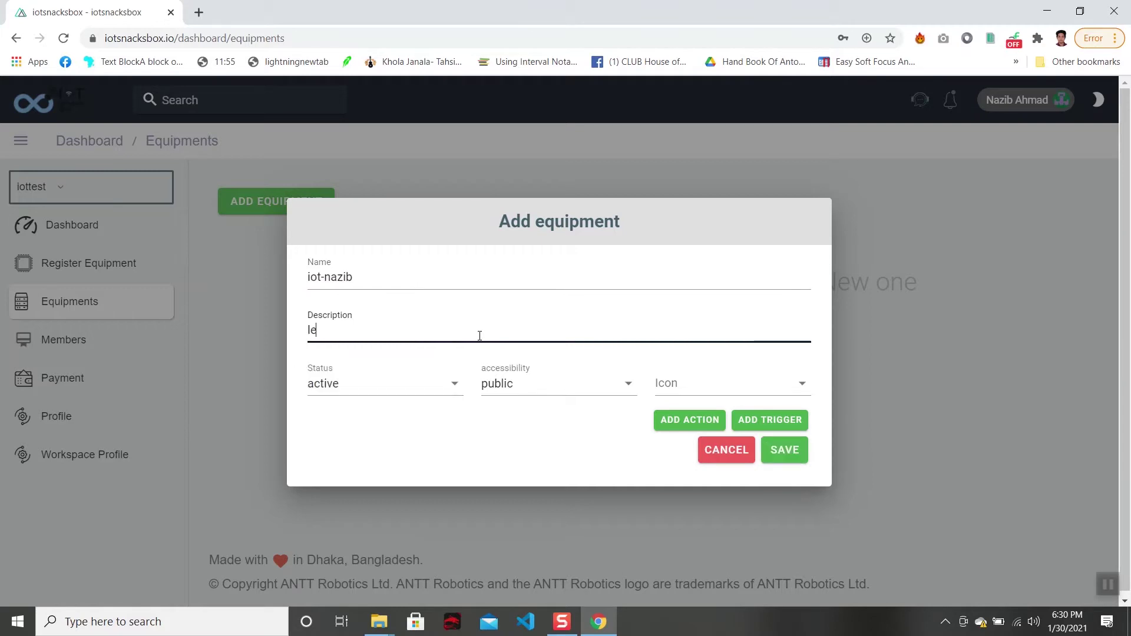
pyautogui.write('dtest')
pyautogui.click(448, 386)
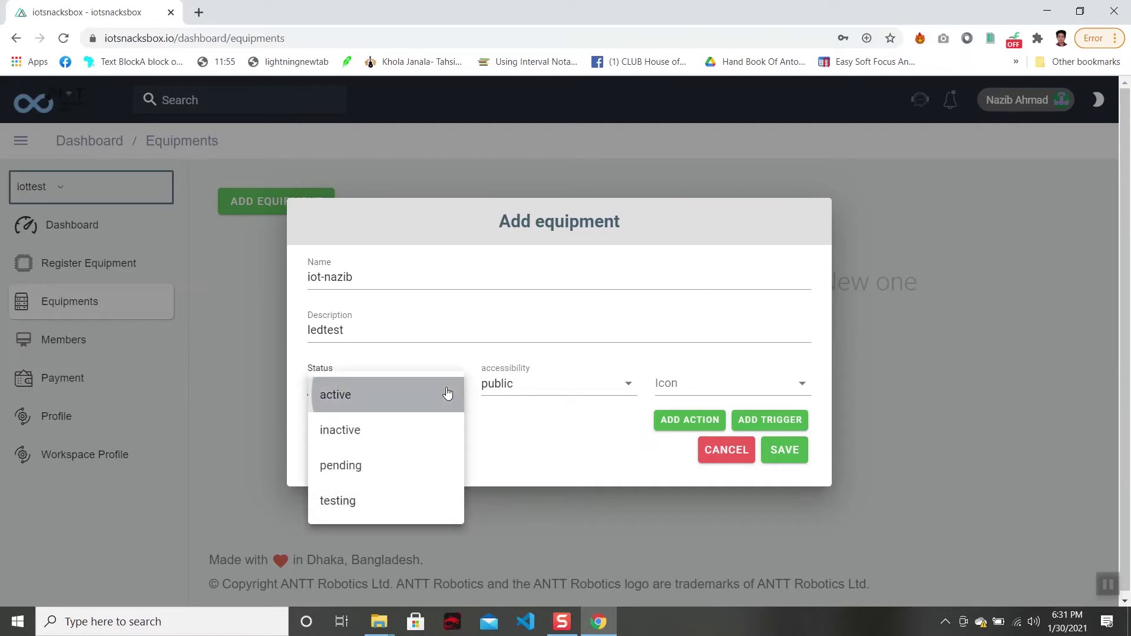
pyautogui.click(447, 393)
pyautogui.click(508, 391)
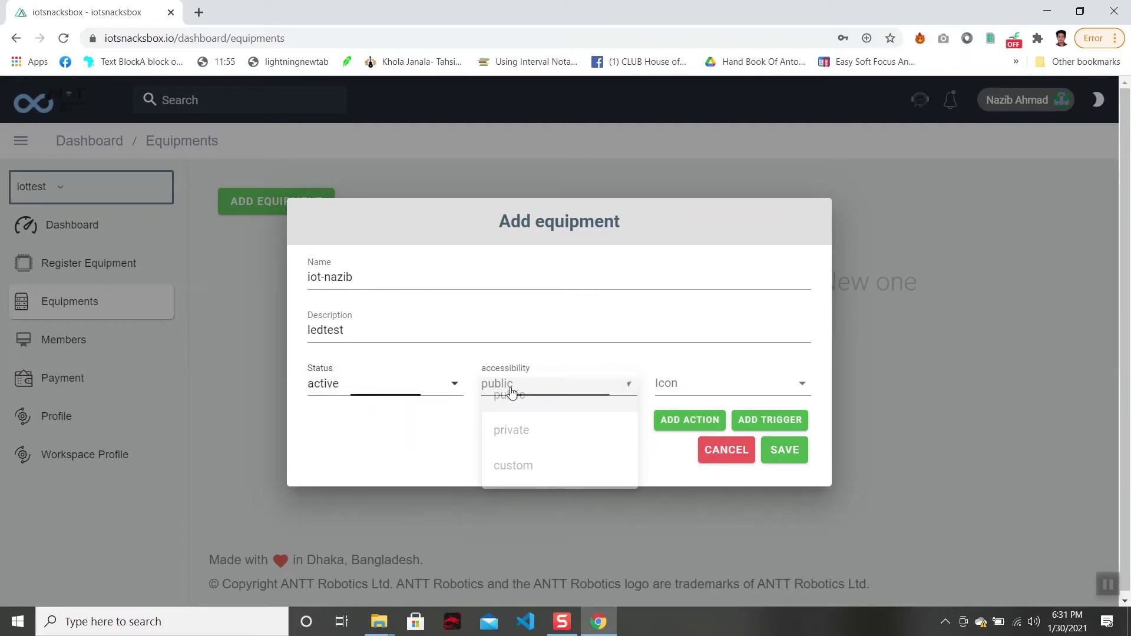
pyautogui.click(511, 393)
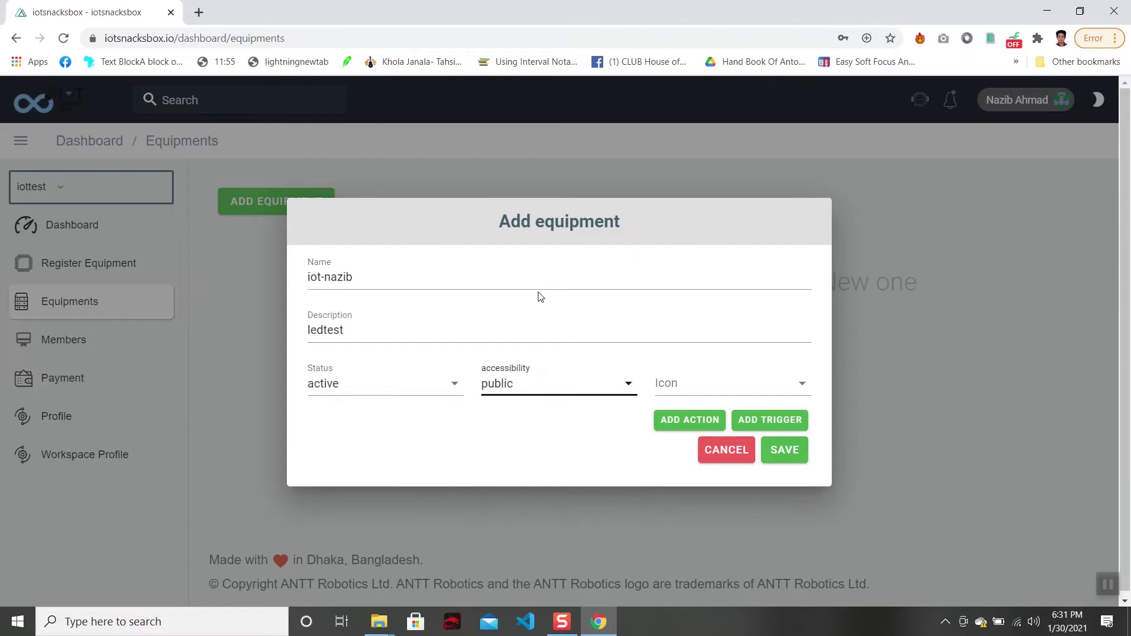
pyautogui.click(713, 391)
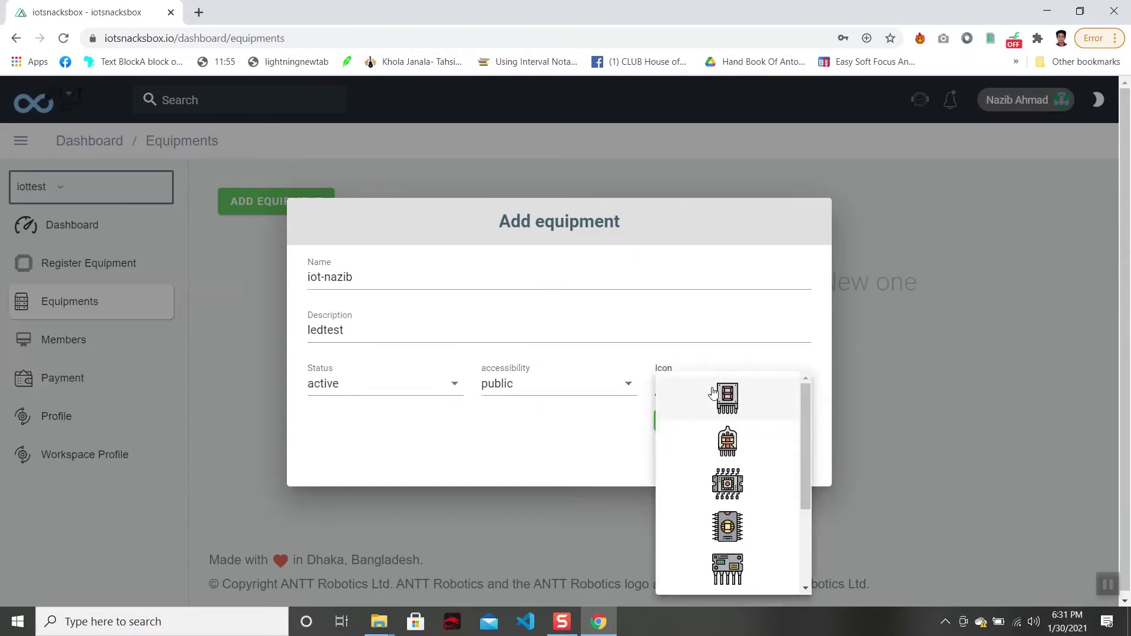
pyautogui.click(714, 528)
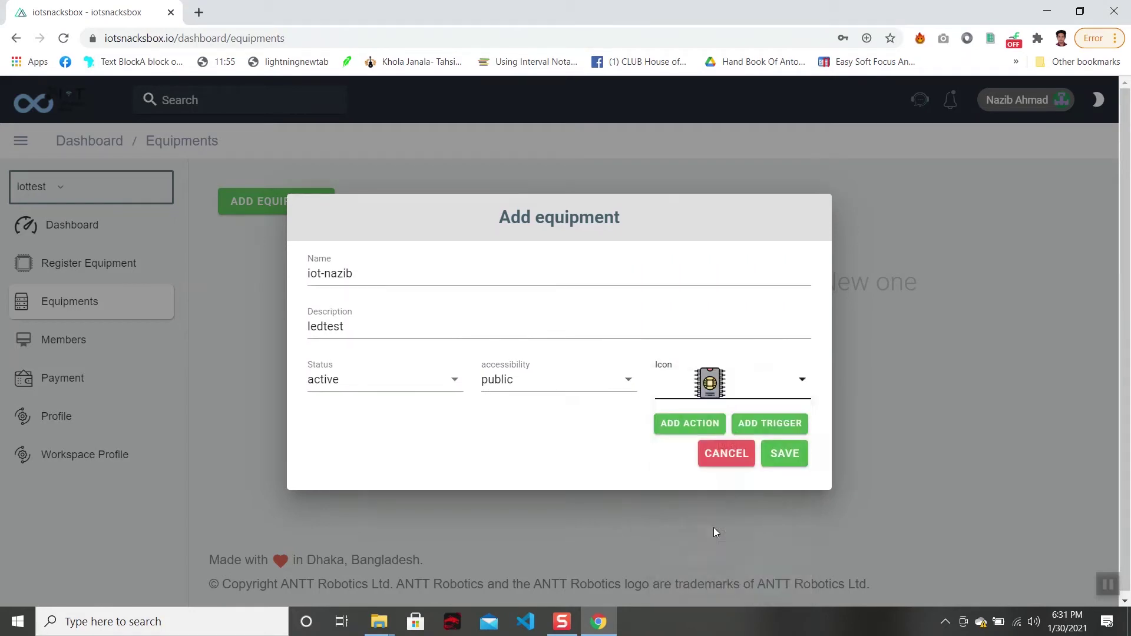
pyautogui.click(459, 392)
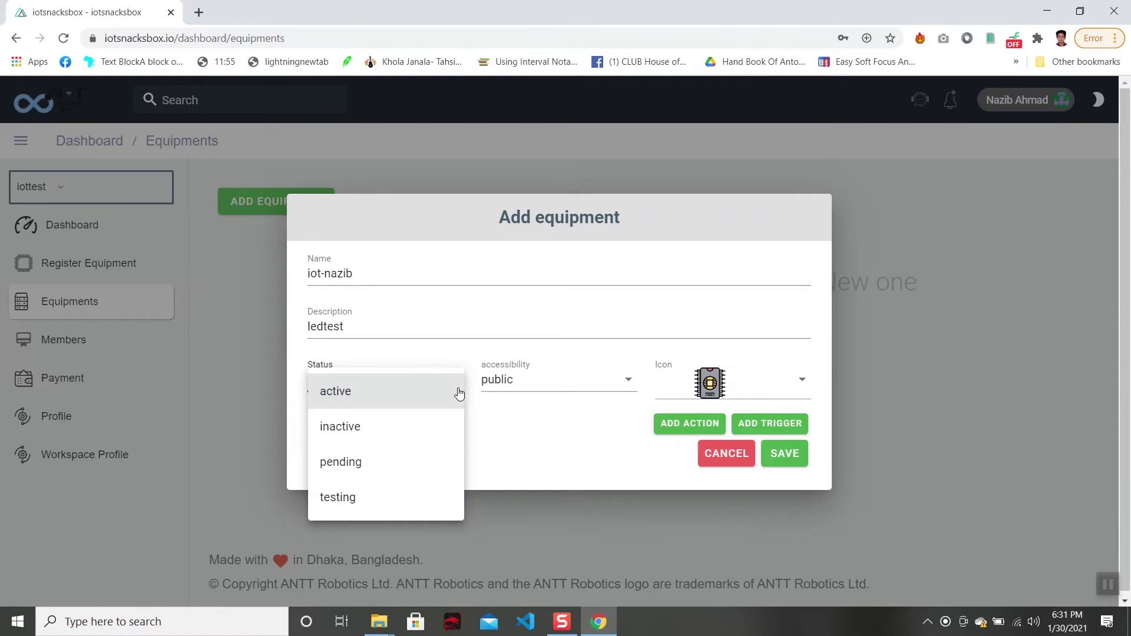
pyautogui.click(459, 393)
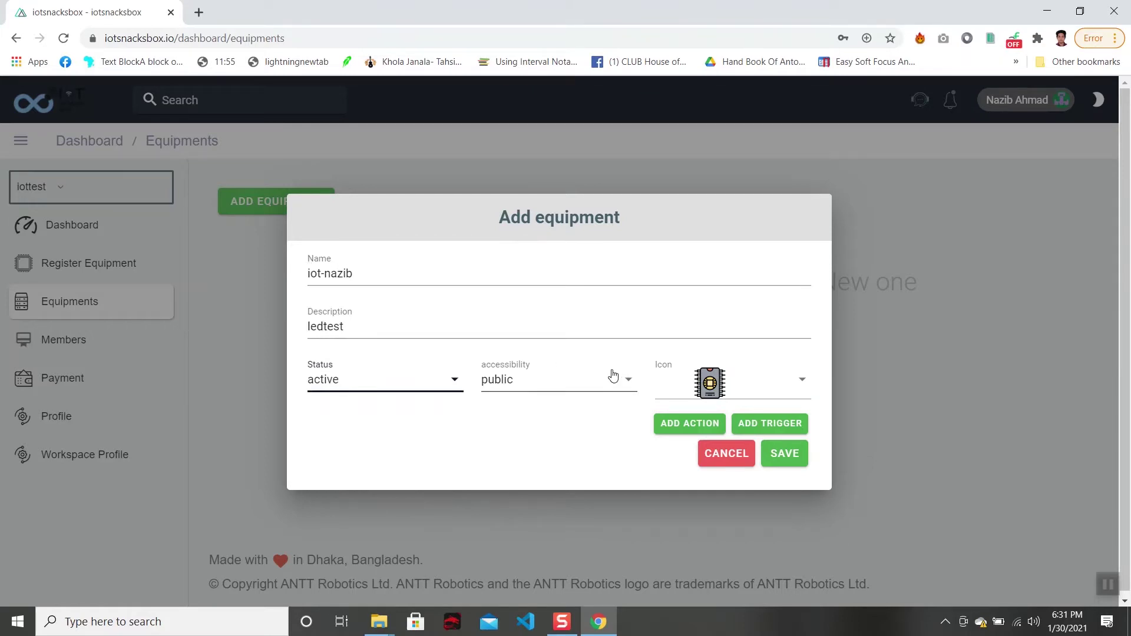
# Add a Boolean action named 'light1' with its default value changed from 1 to 0.
pyautogui.click(668, 426)
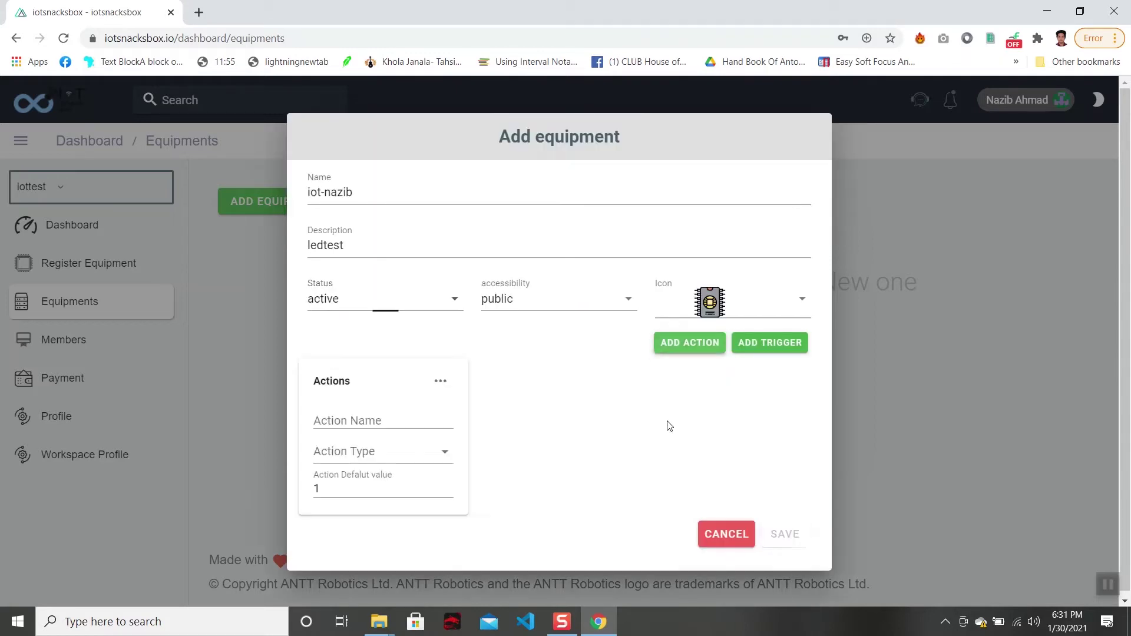
pyautogui.click(365, 421)
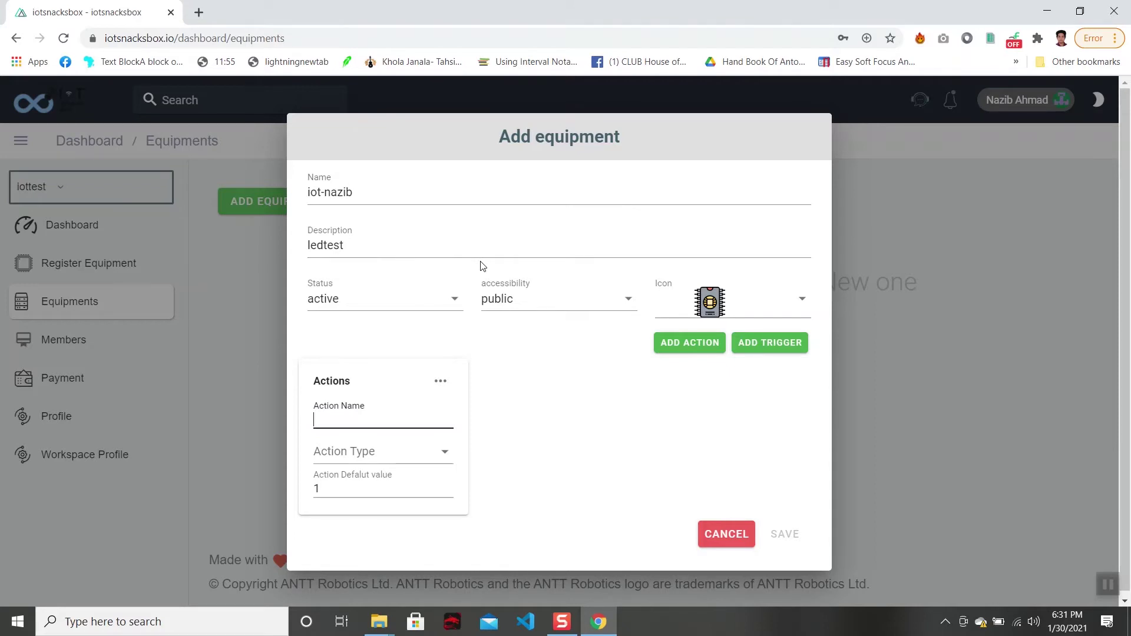
pyautogui.write('light')
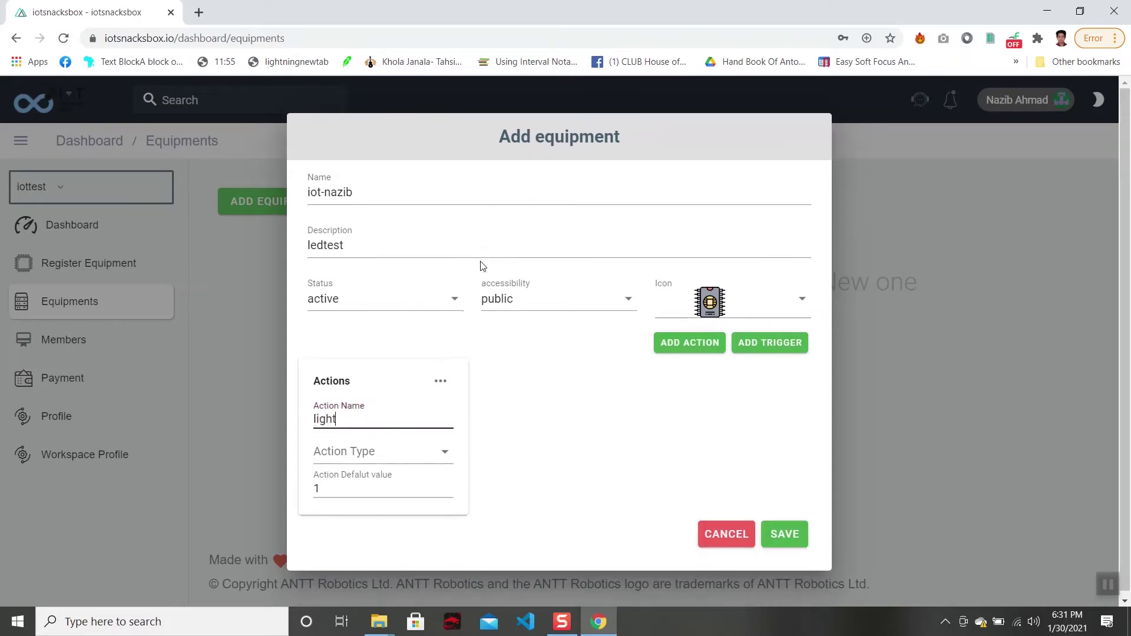
pyautogui.write('1')
pyautogui.click(427, 457)
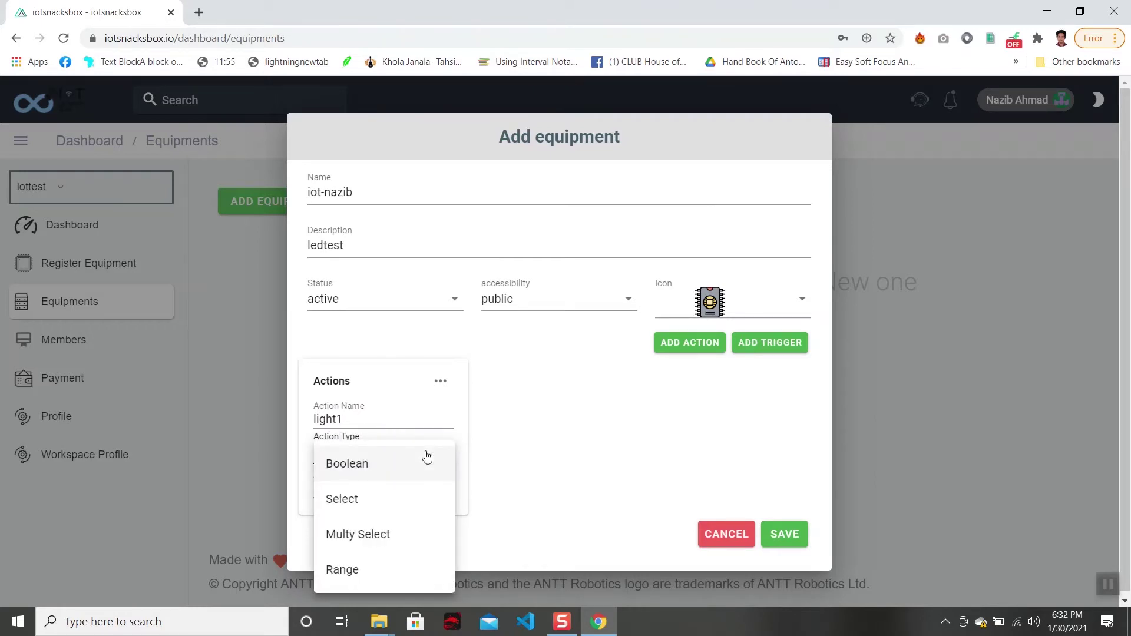
pyautogui.click(390, 467)
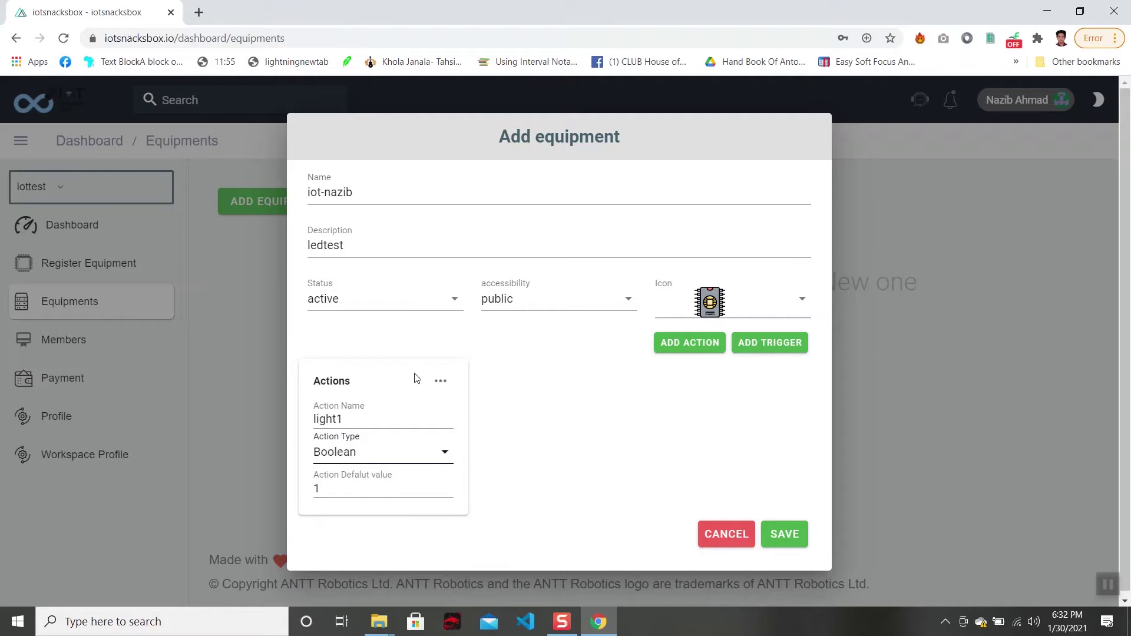
pyautogui.click(404, 454)
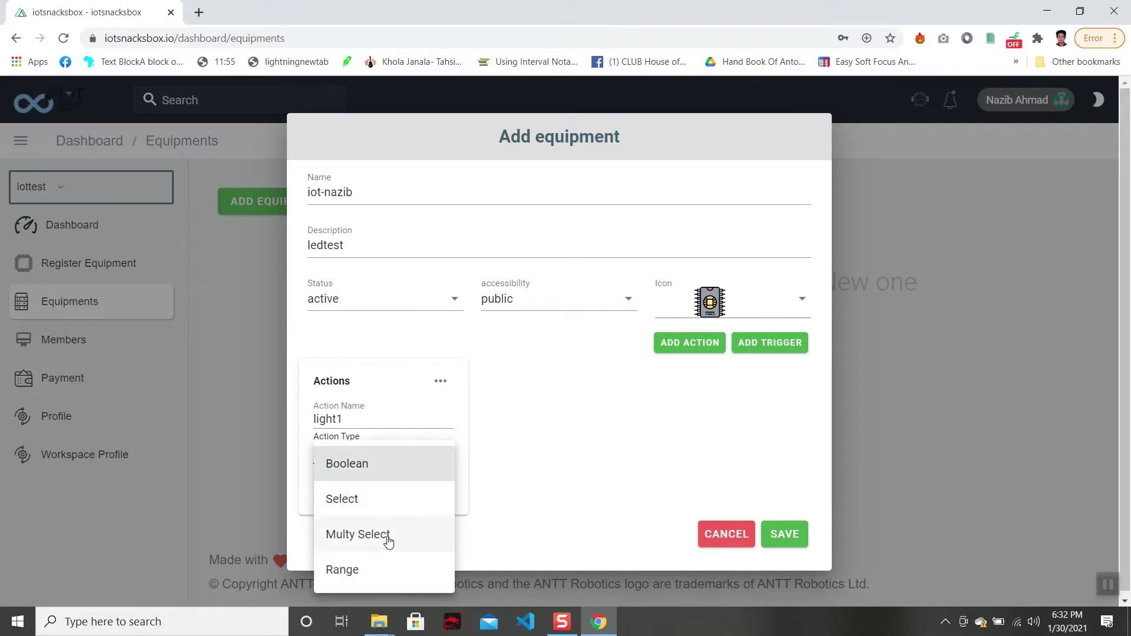
pyautogui.click(383, 470)
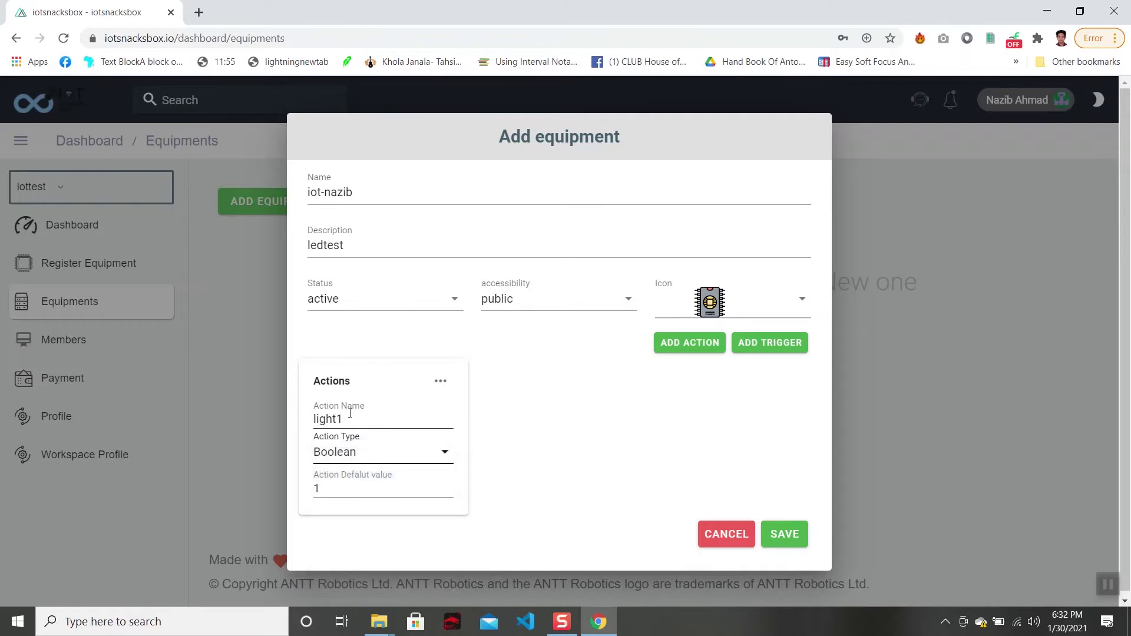
pyautogui.moveTo(371, 414); pyautogui.dragTo(304, 419)
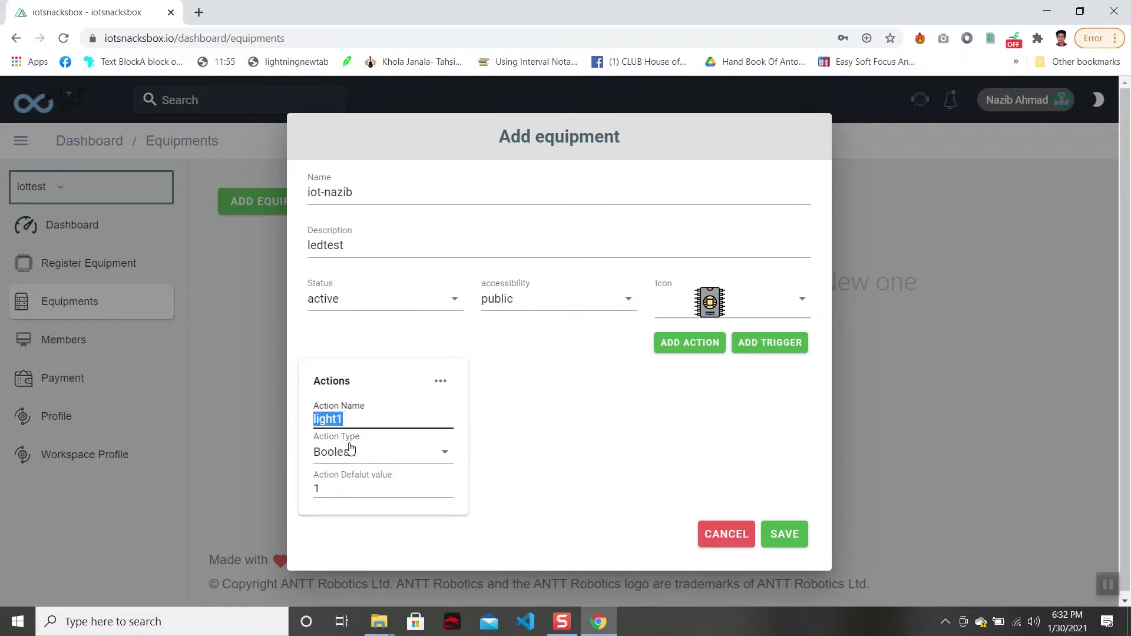
pyautogui.moveTo(356, 485); pyautogui.dragTo(300, 483)
pyautogui.press('BackSpace')
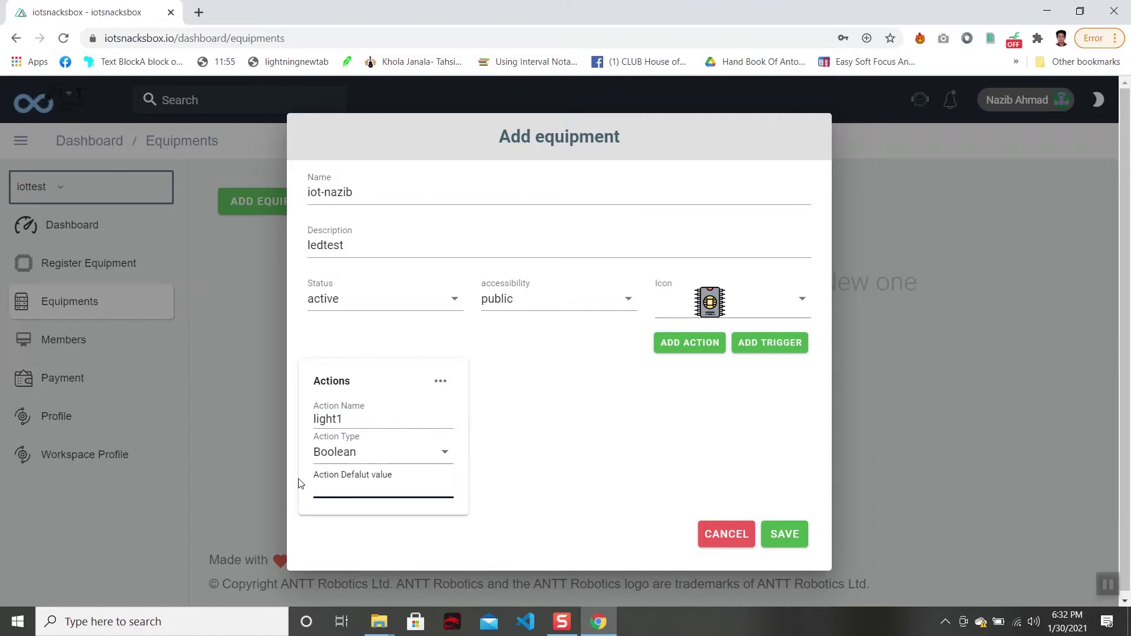
pyautogui.write('0')
# Add a second Boolean action 'light2' with default 0, then save the equipment.
pyautogui.click(698, 353)
pyautogui.click(565, 418)
pyautogui.write('ligh')
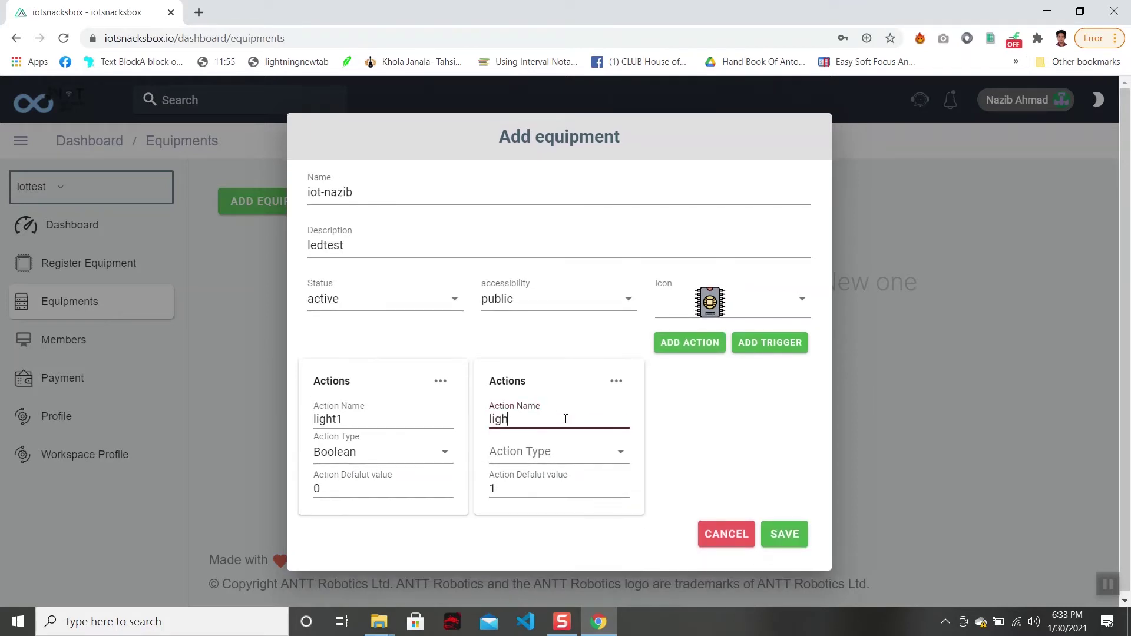
pyautogui.write('t2')
pyautogui.click(555, 465)
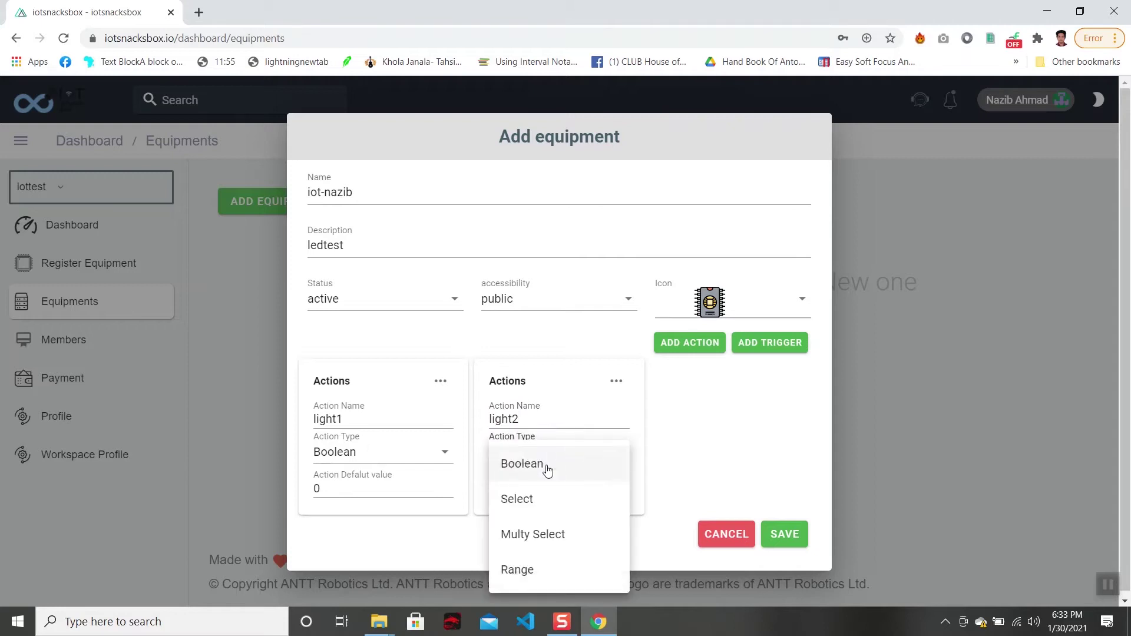
pyautogui.click(513, 469)
pyautogui.click(534, 489)
pyautogui.press('BackSpace')
pyautogui.write('0')
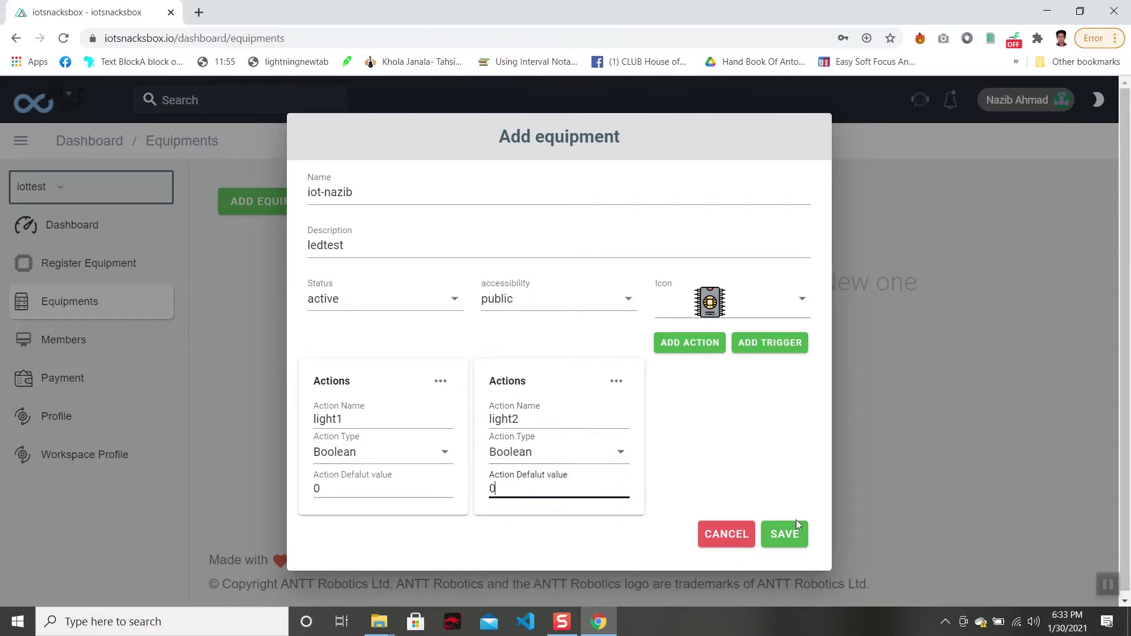
pyautogui.click(799, 539)
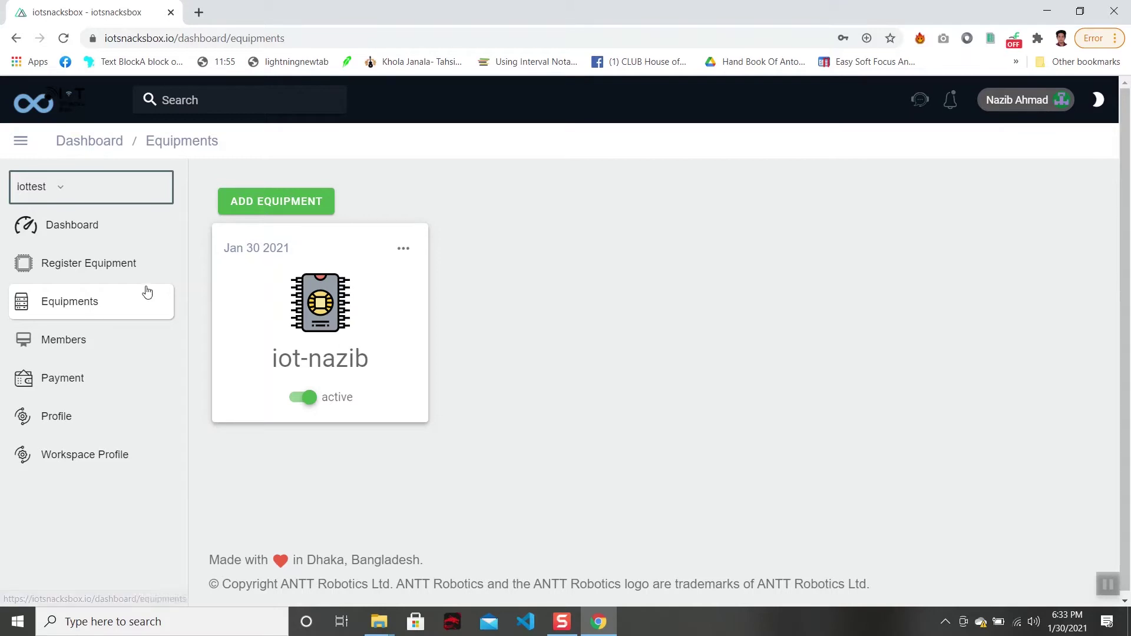
# Open Register Equipment and scroll the Component List down to the iot-nazib card.
pyautogui.click(132, 266)
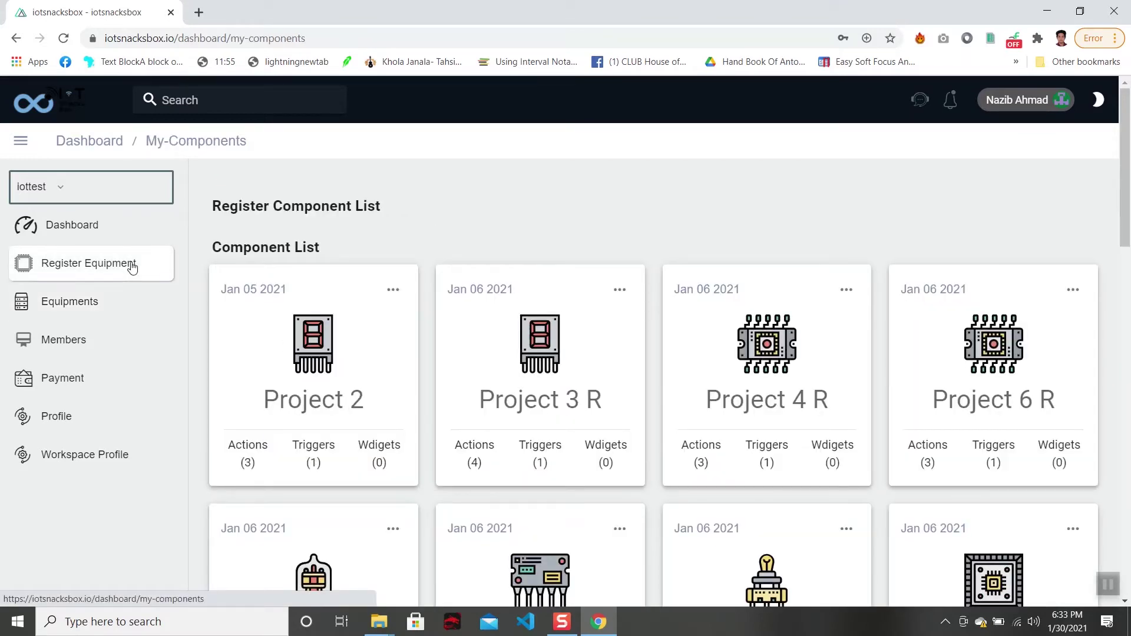
pyautogui.scroll(-2, 445, 227)
pyautogui.scroll(-10, 445, 227)
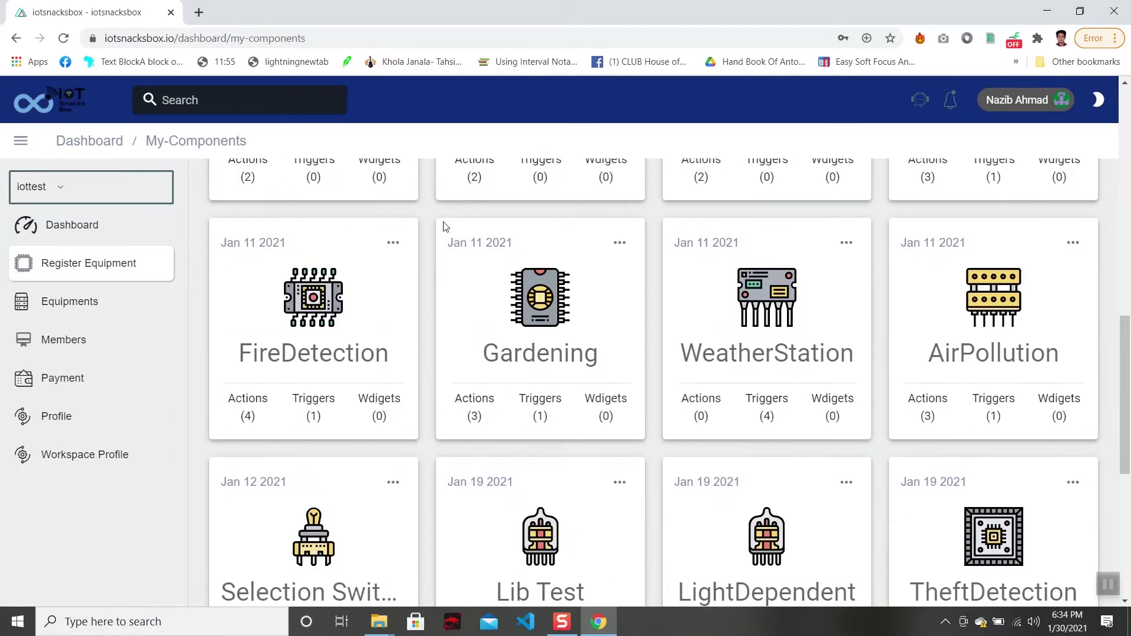
pyautogui.scroll(-6, 445, 227)
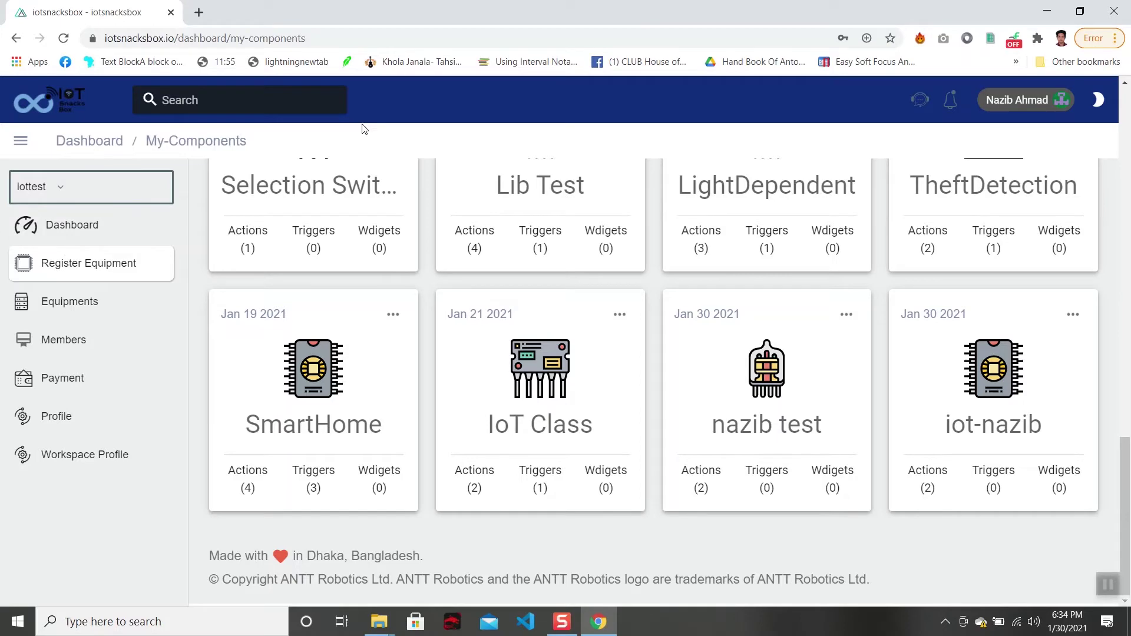
pyautogui.moveTo(1125, 465); pyautogui.dragTo(1129, 142)
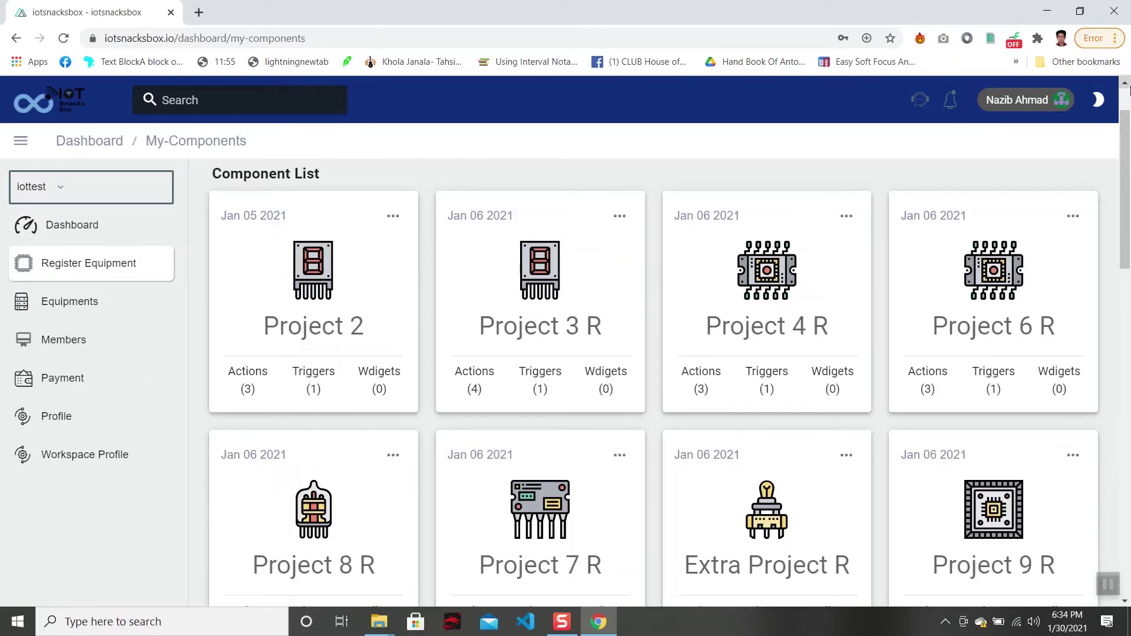
pyautogui.scroll(1, 1128, 100)
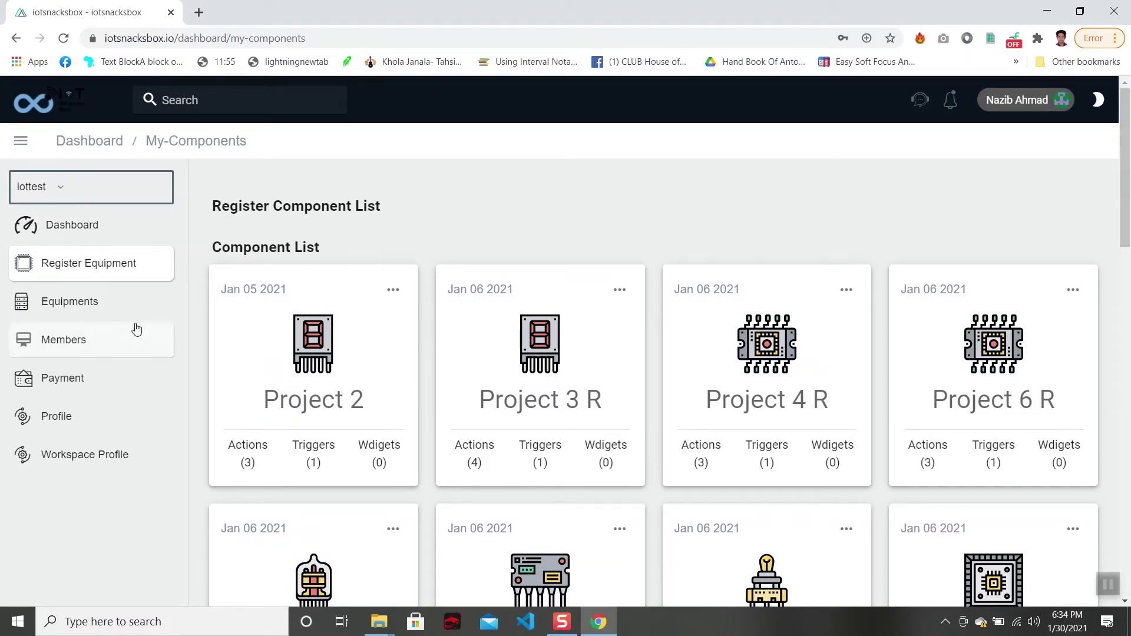
pyautogui.click(123, 306)
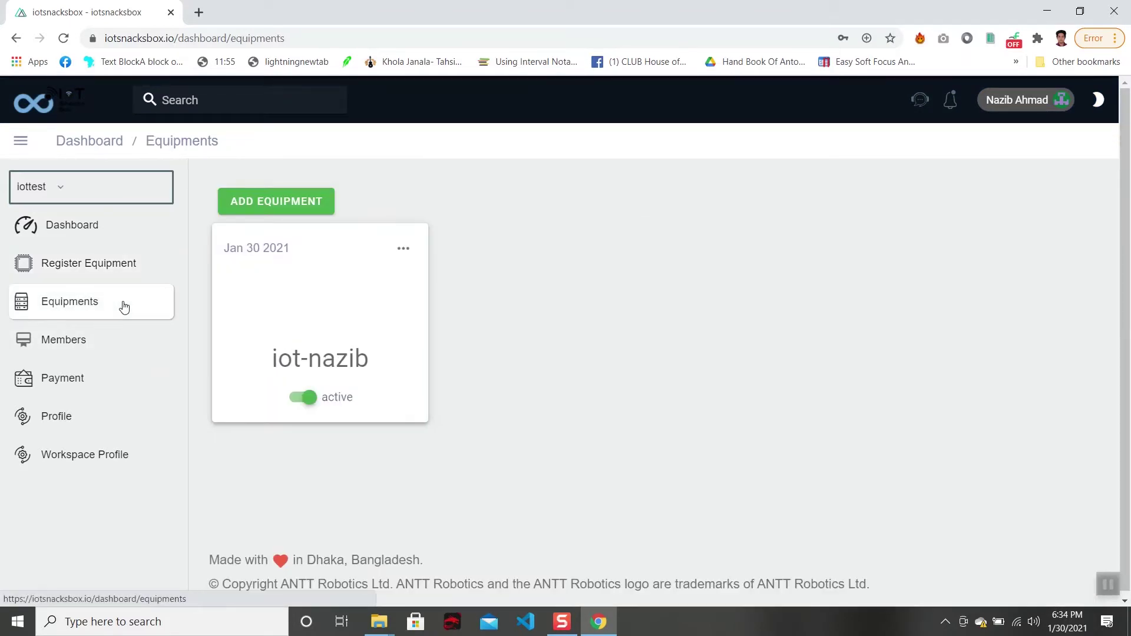
pyautogui.click(121, 268)
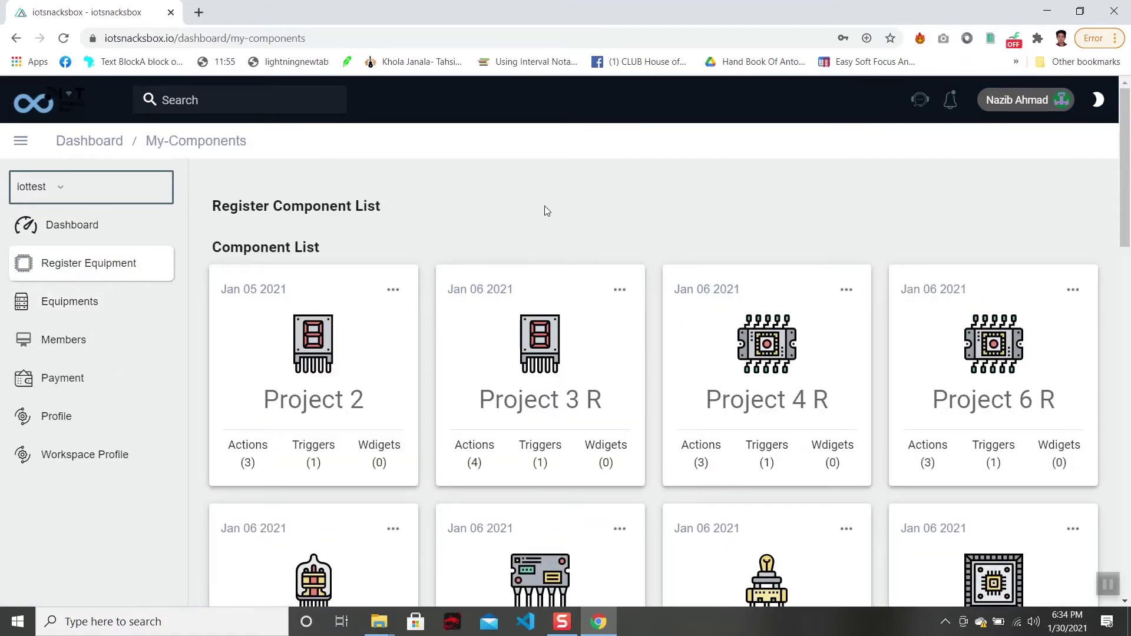
pyautogui.scroll(-8, 546, 218)
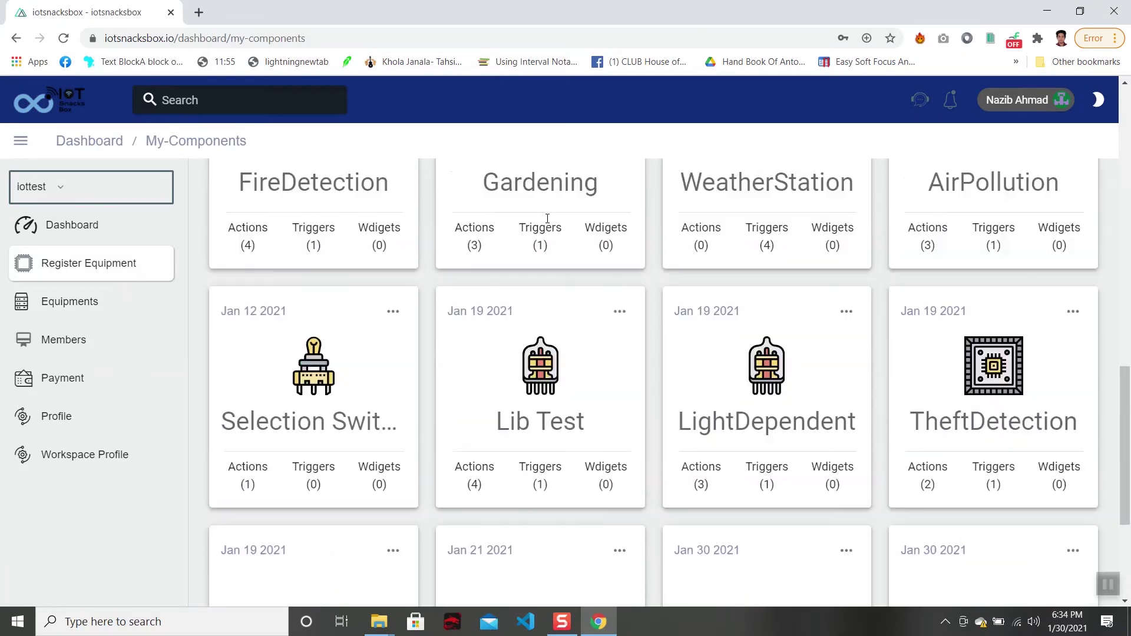
pyautogui.scroll(-7, 546, 222)
pyautogui.scroll(9, 546, 222)
pyautogui.scroll(10, 547, 222)
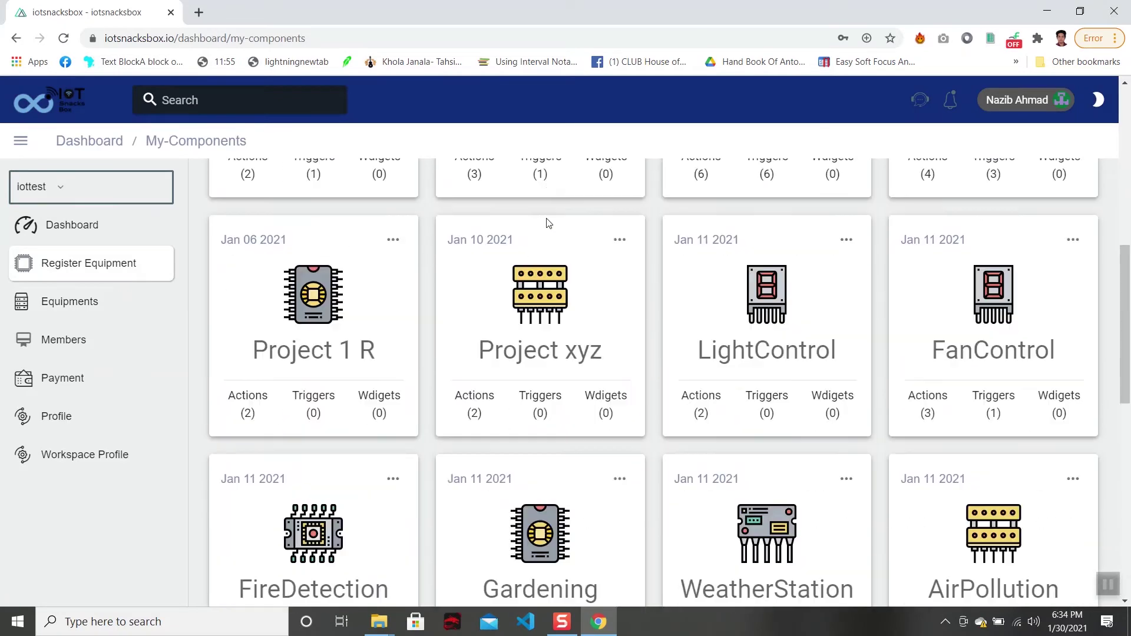
pyautogui.scroll(-2, 548, 222)
pyautogui.scroll(-10, 548, 222)
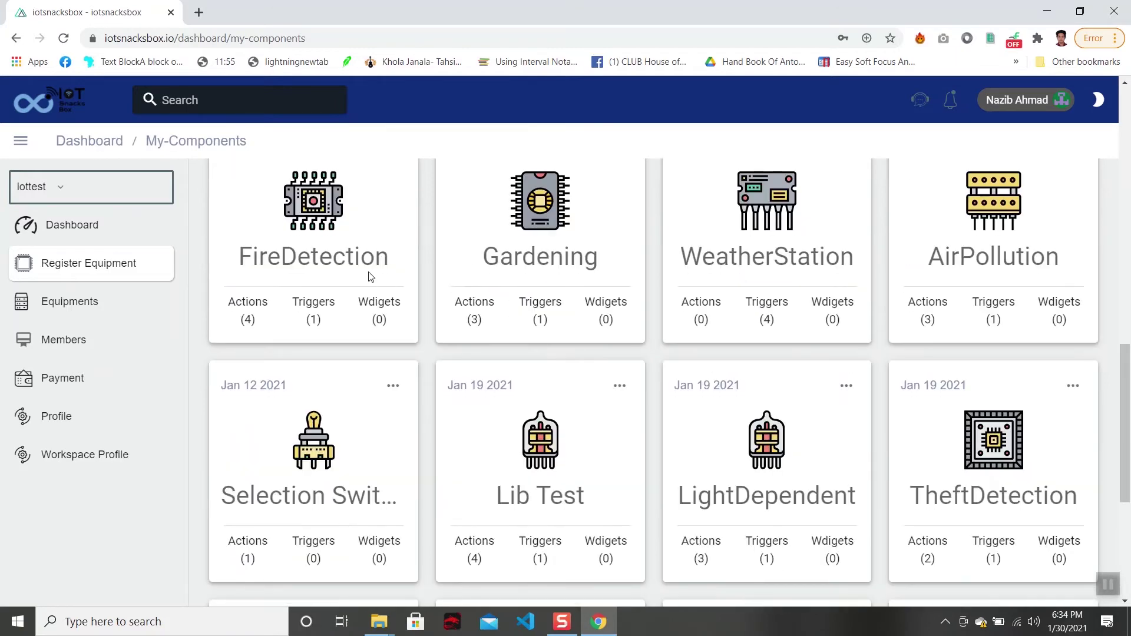
pyautogui.scroll(-4, 783, 416)
pyautogui.scroll(-1, 782, 416)
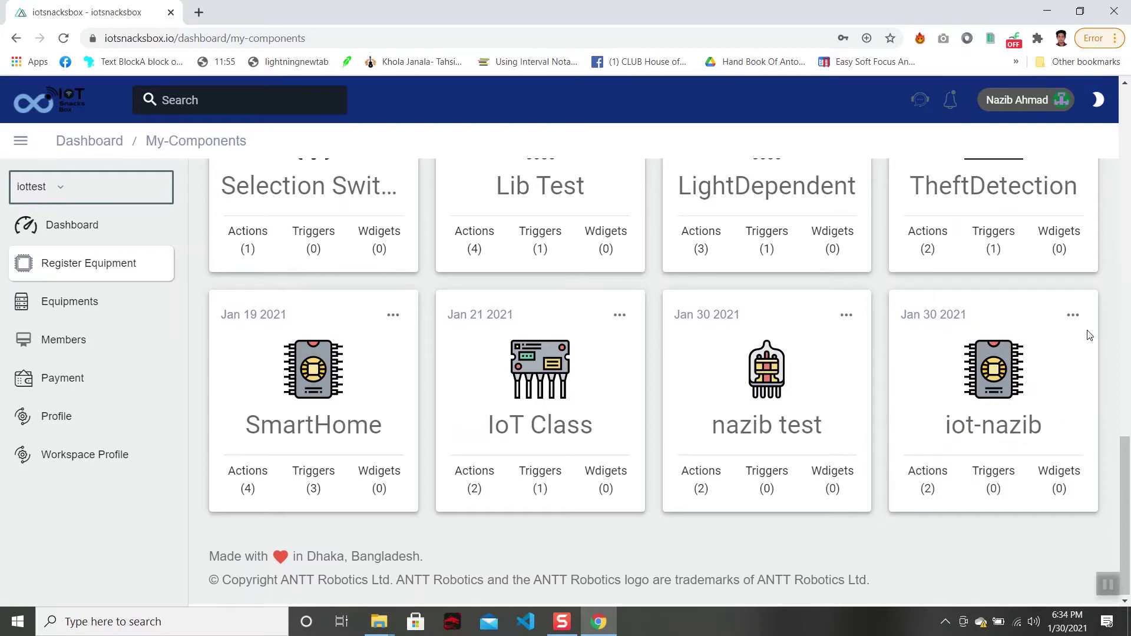
# Add the iot-nazib card to Registers with registry name 'iot-nazib' and submit.
pyautogui.click(1073, 316)
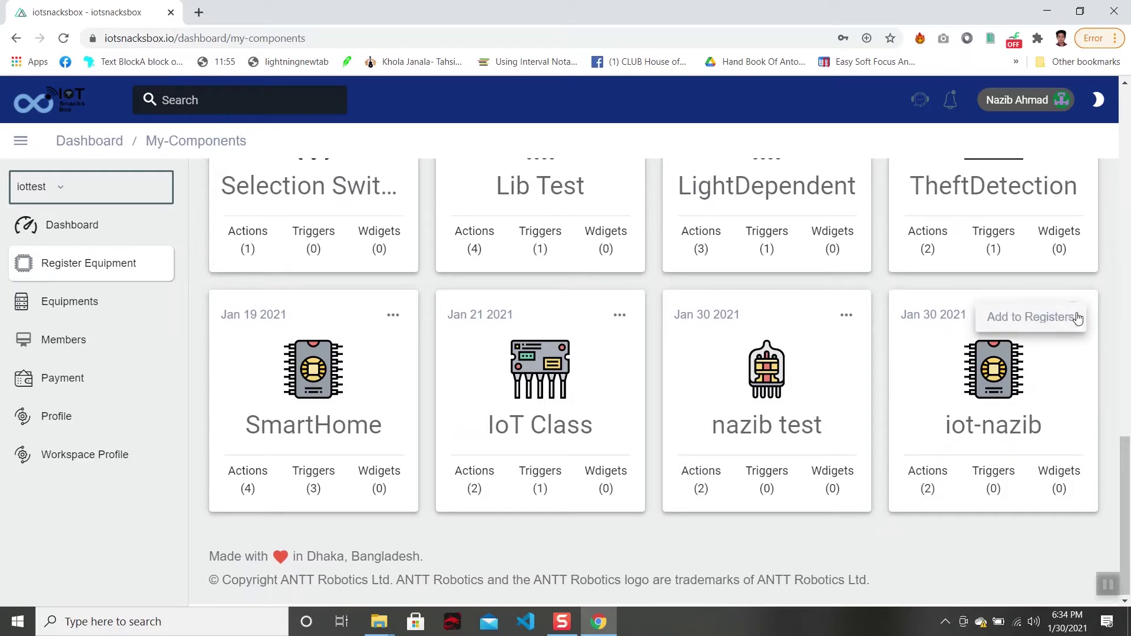
pyautogui.click(1055, 315)
pyautogui.click(645, 344)
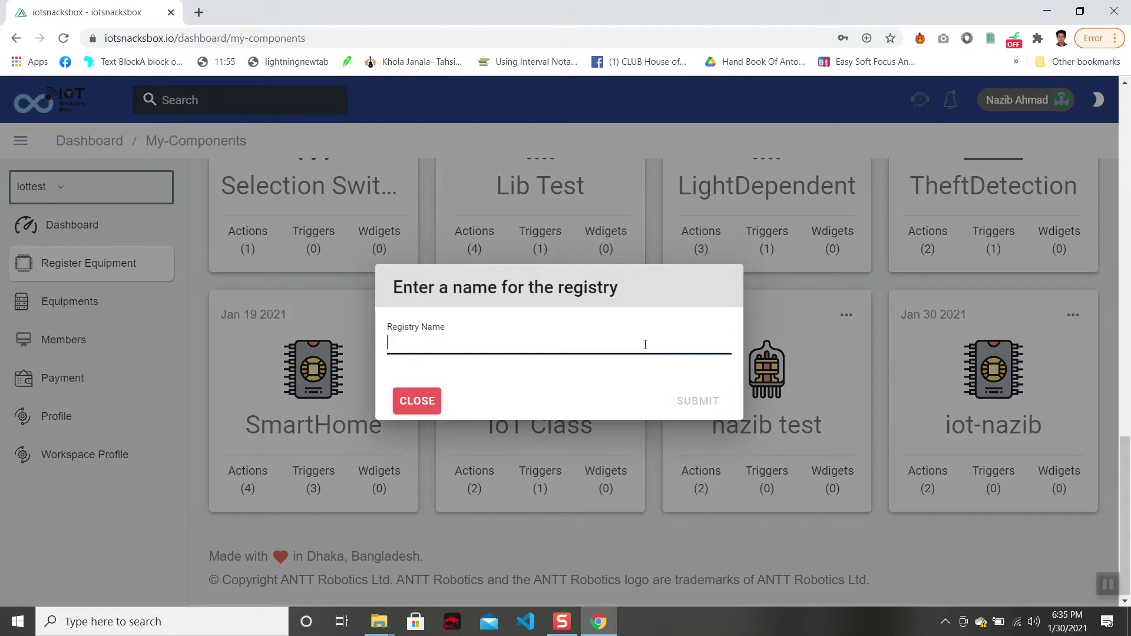
pyautogui.write('iot')
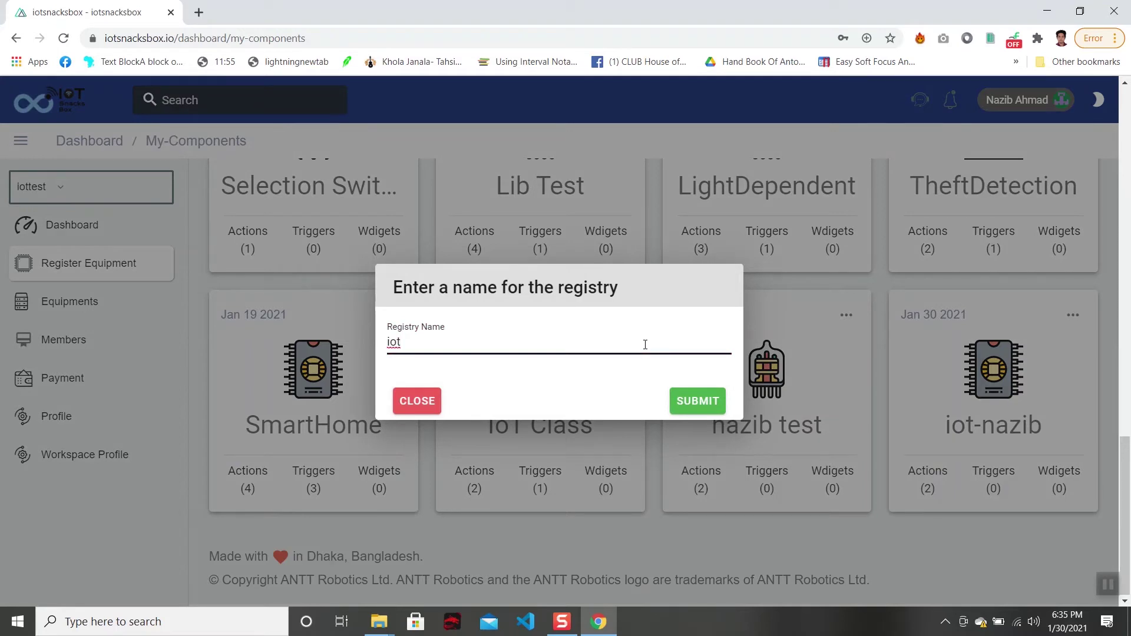
pyautogui.write('-nazib')
pyautogui.click(708, 410)
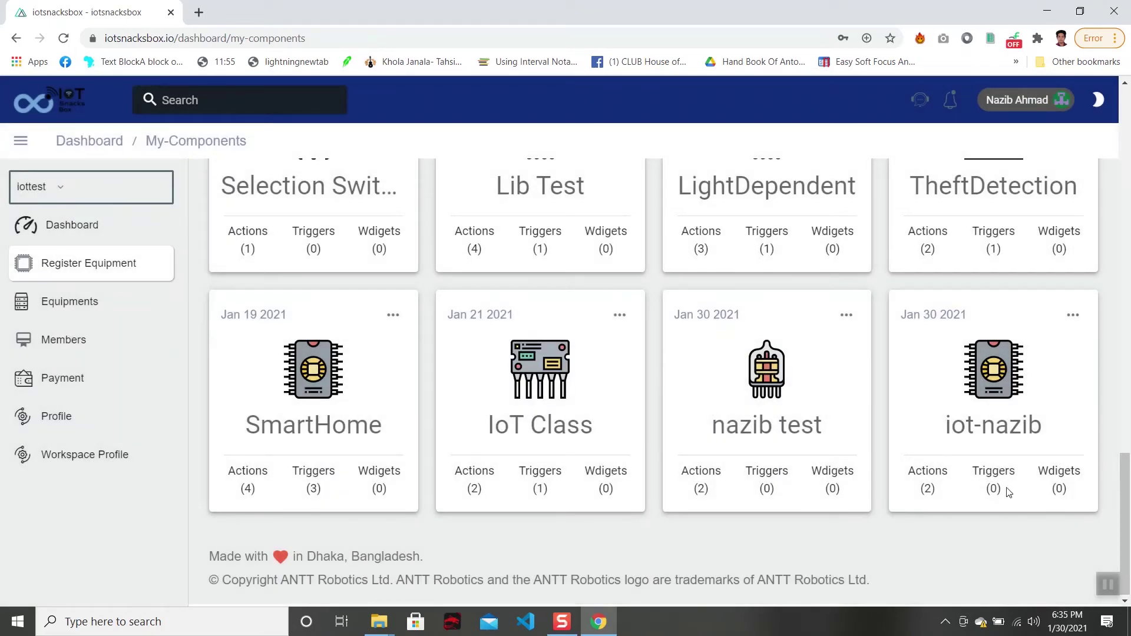
# Check the iot-nazib equipment's options menu on Equipments, closing it without changes.
pyautogui.click(165, 319)
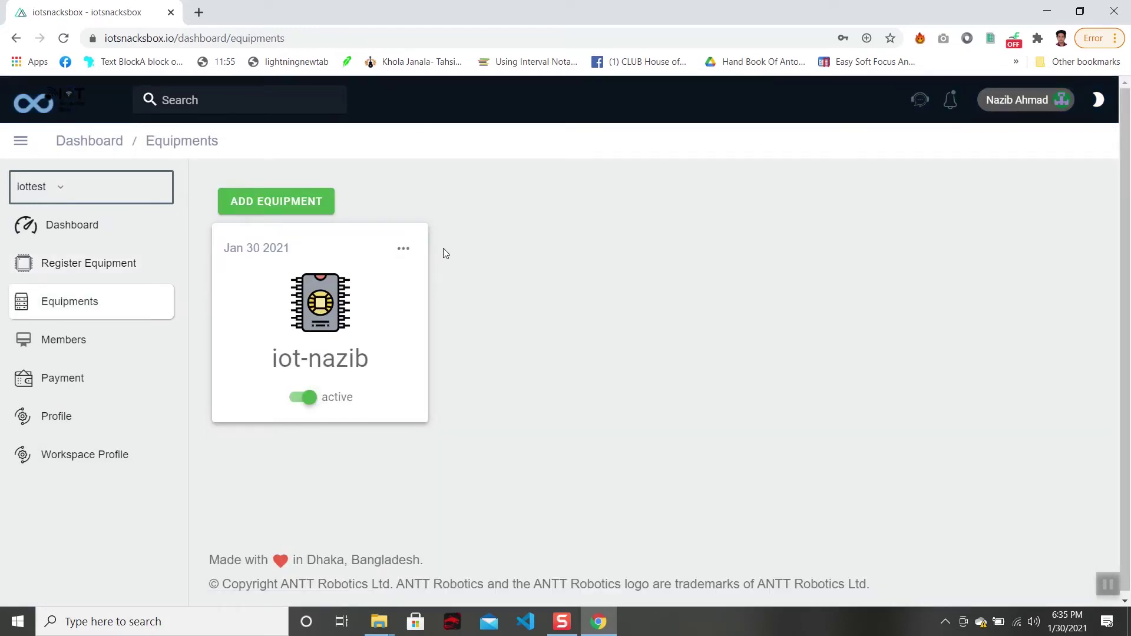
pyautogui.click(404, 249)
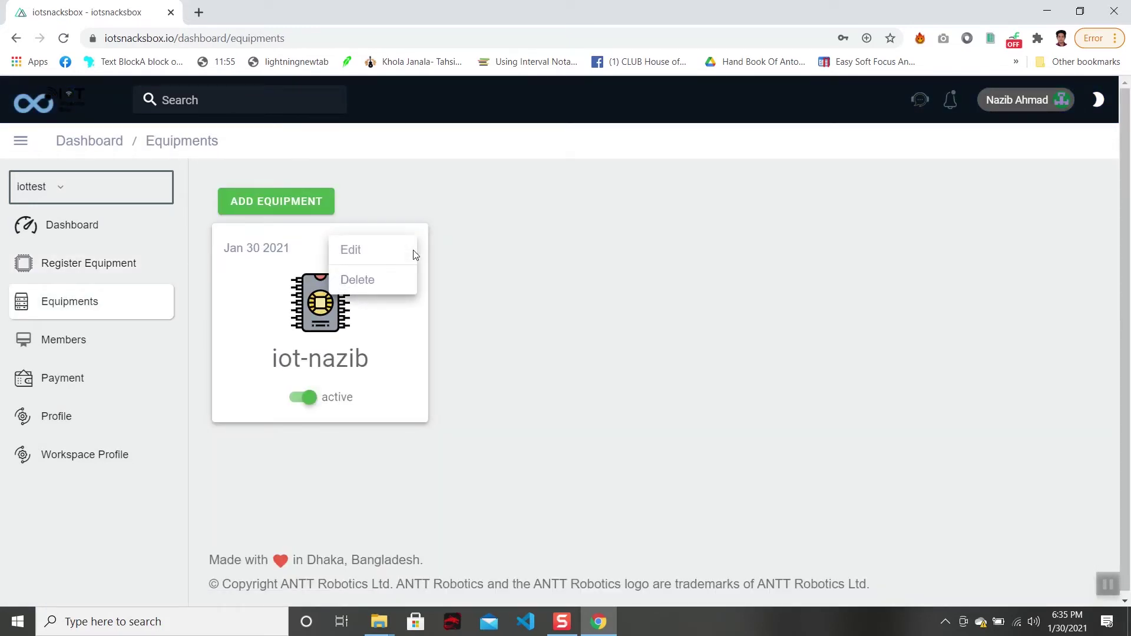
pyautogui.click(258, 276)
# Open Register Equipment and view the iot-nazib registry card with its generated key.
pyautogui.click(119, 269)
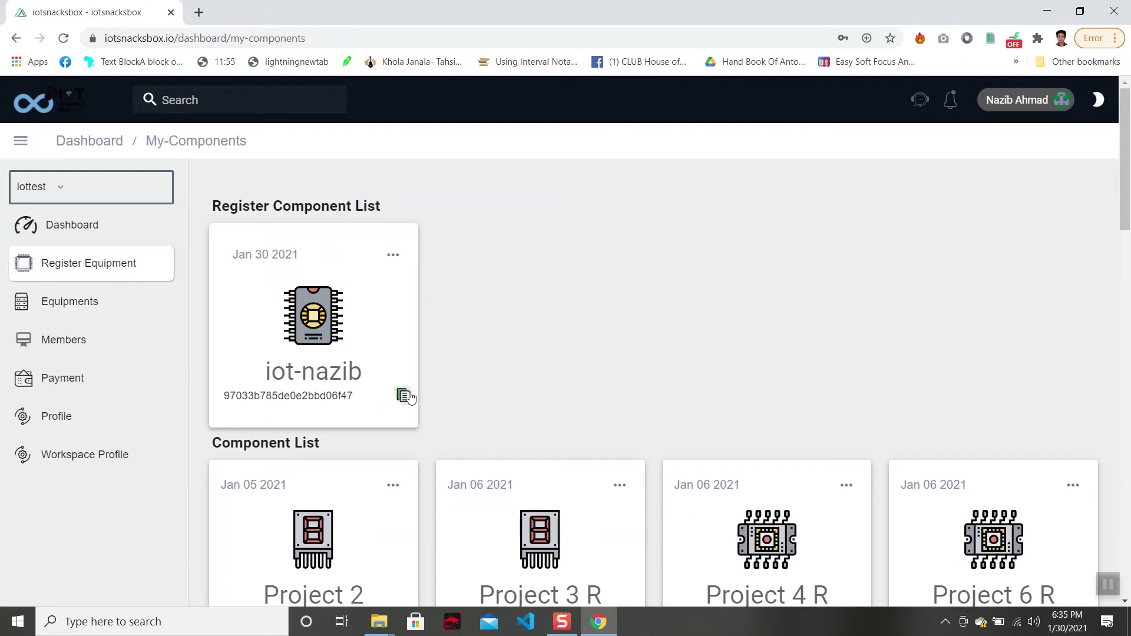
pyautogui.scroll(-1, 405, 398)
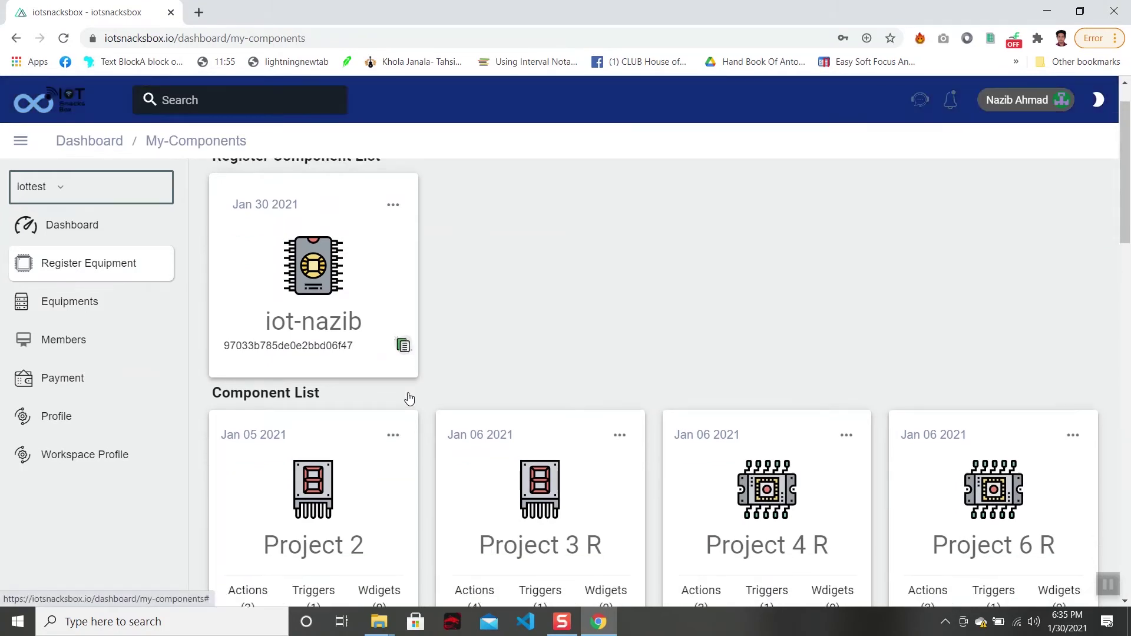
pyautogui.scroll(1, 405, 398)
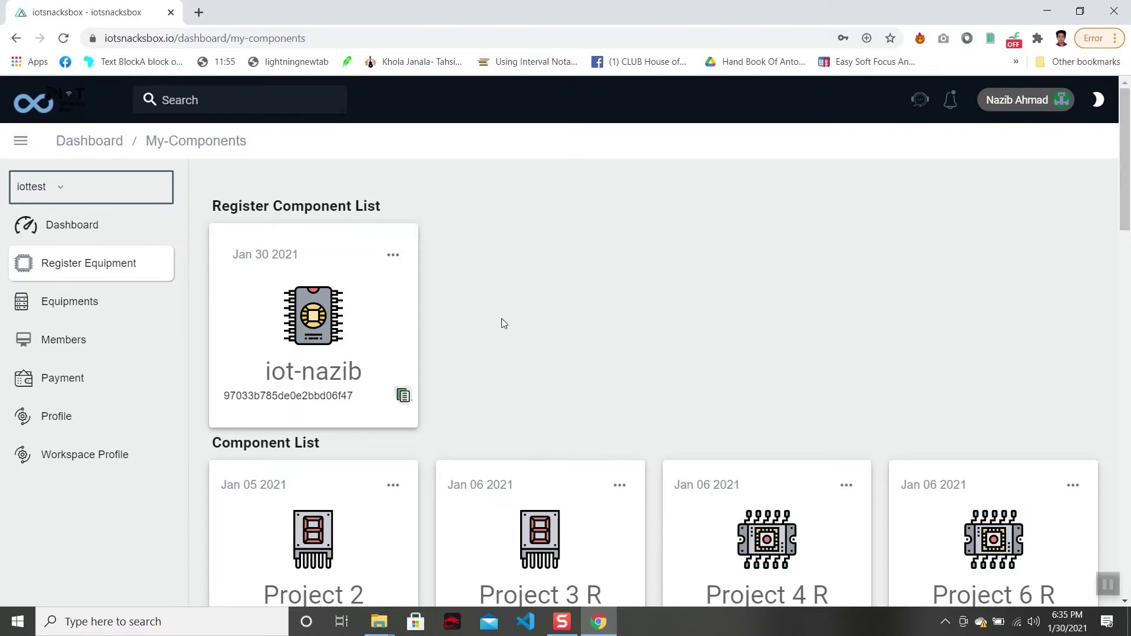
pyautogui.scroll(-15, 446, 384)
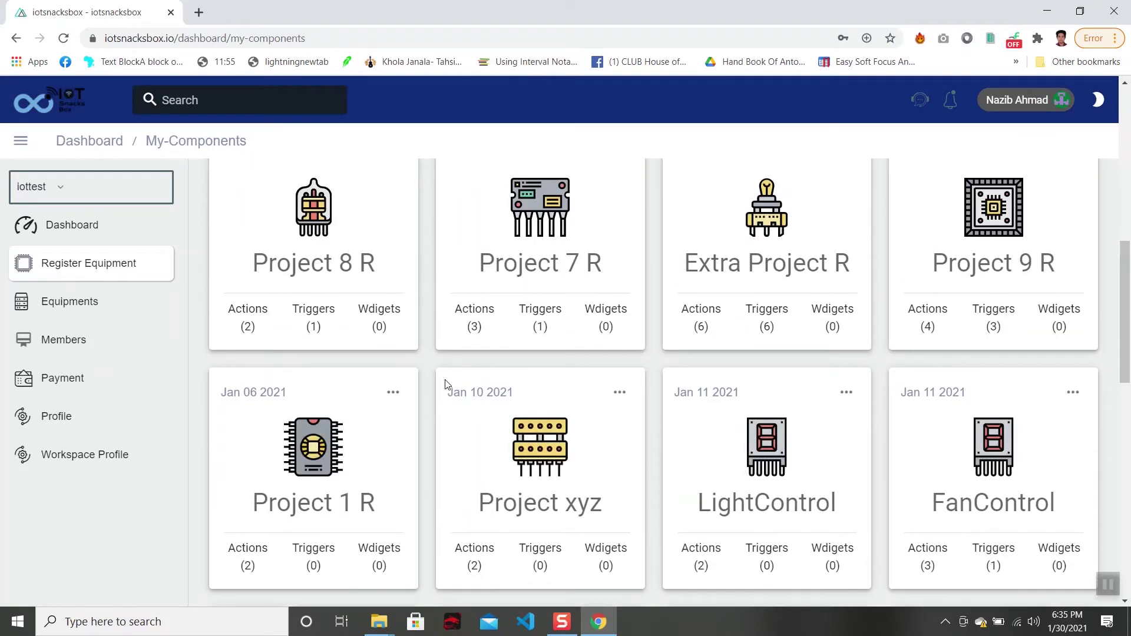
pyautogui.scroll(-5, 446, 384)
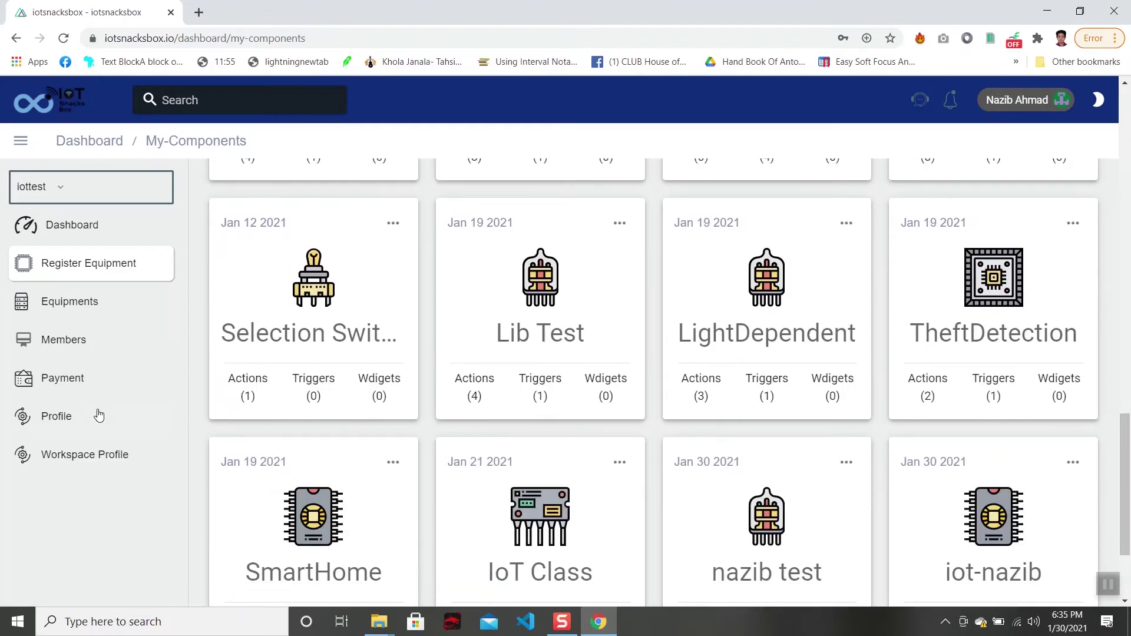
pyautogui.scroll(-3, 388, 501)
pyautogui.scroll(20, 389, 501)
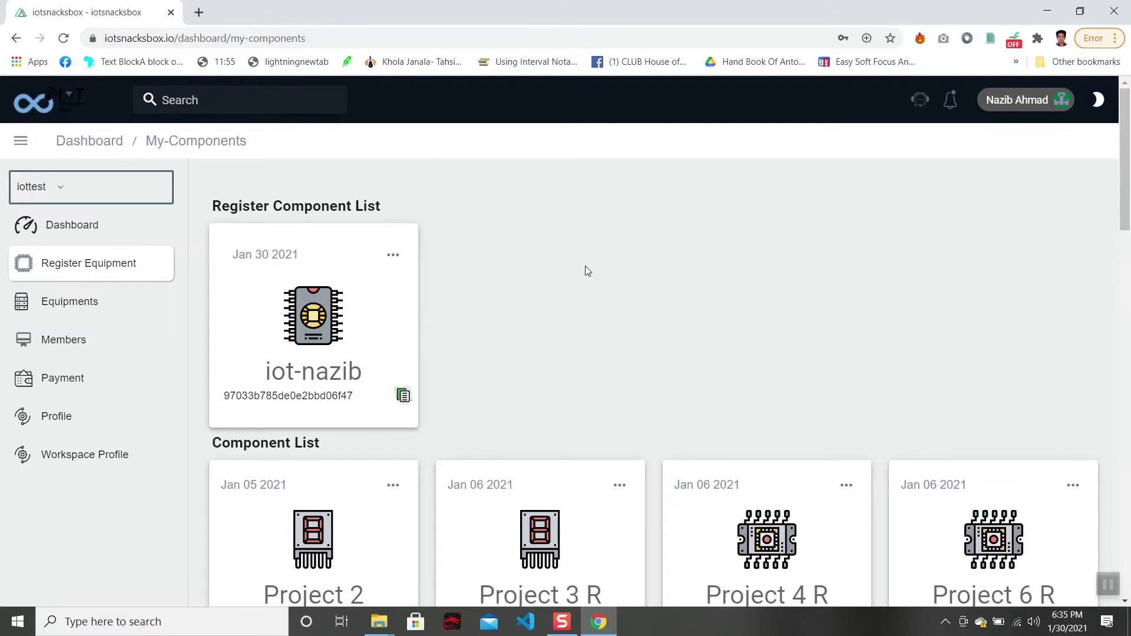
pyautogui.scroll(-1, 585, 268)
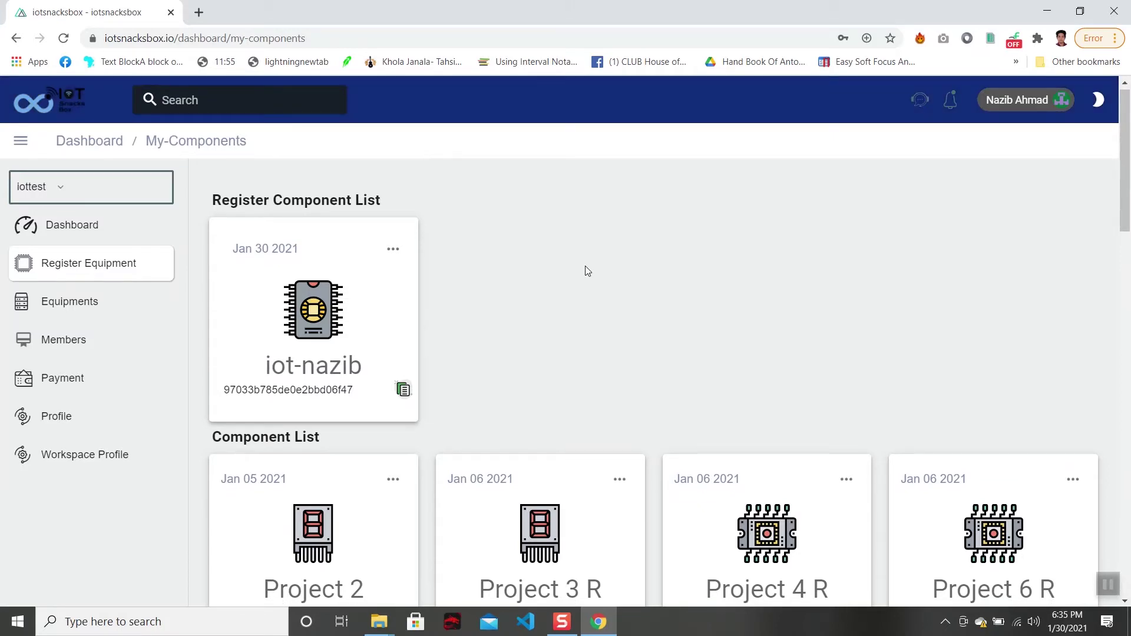
pyautogui.scroll(1, 585, 269)
pyautogui.scroll(-2, 584, 270)
pyautogui.scroll(3, 585, 269)
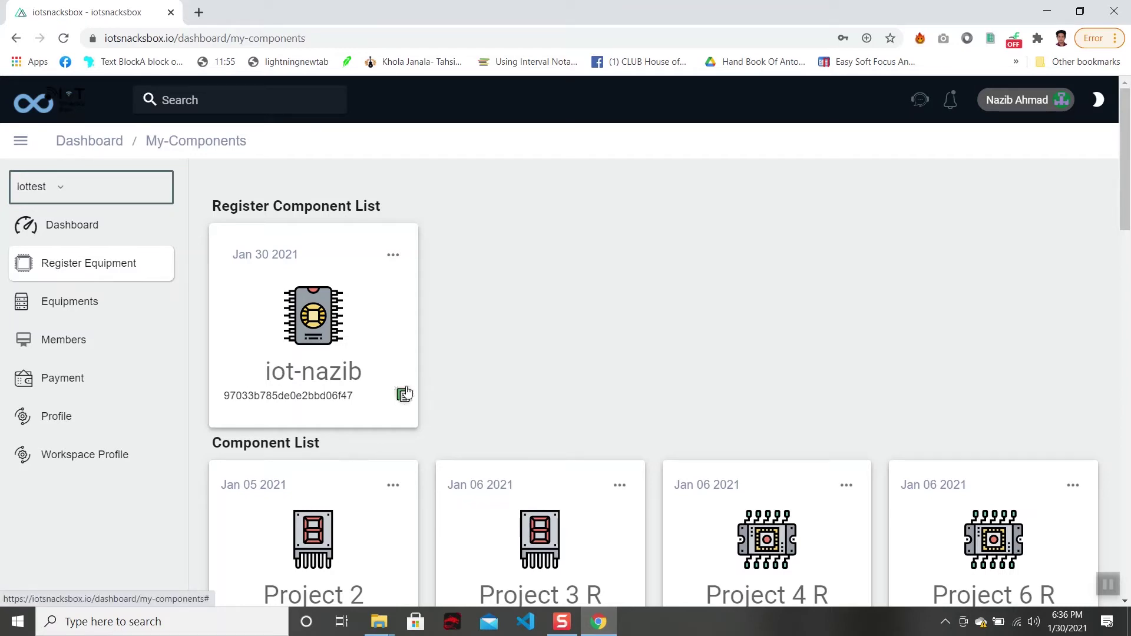
pyautogui.click(402, 394)
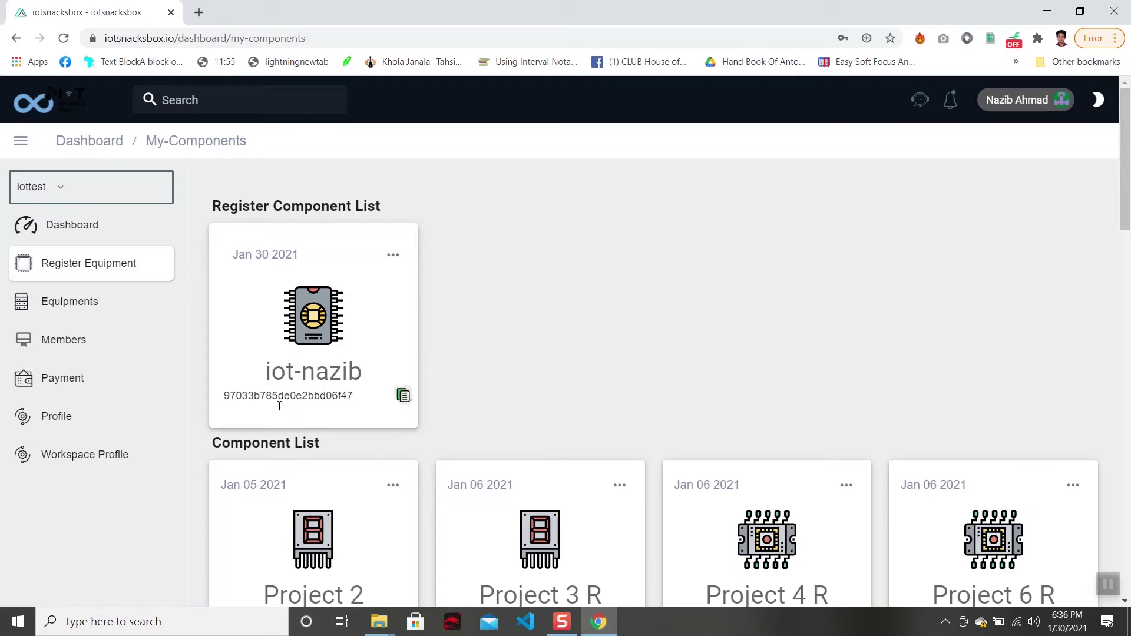
pyautogui.moveTo(233, 394); pyautogui.dragTo(360, 395)
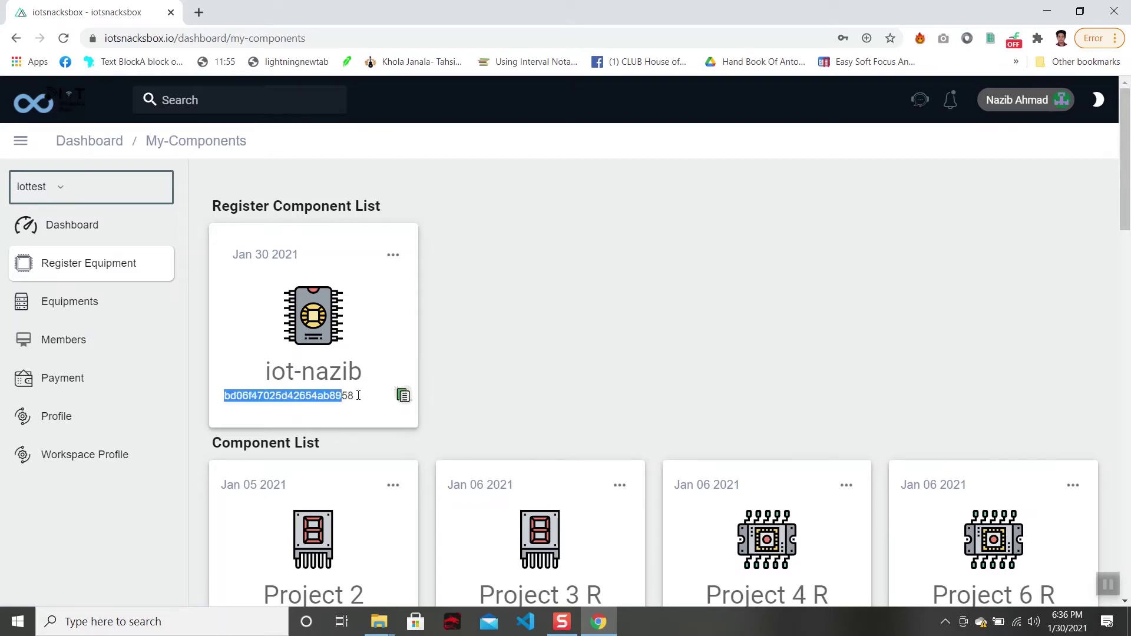
pyautogui.click(405, 397)
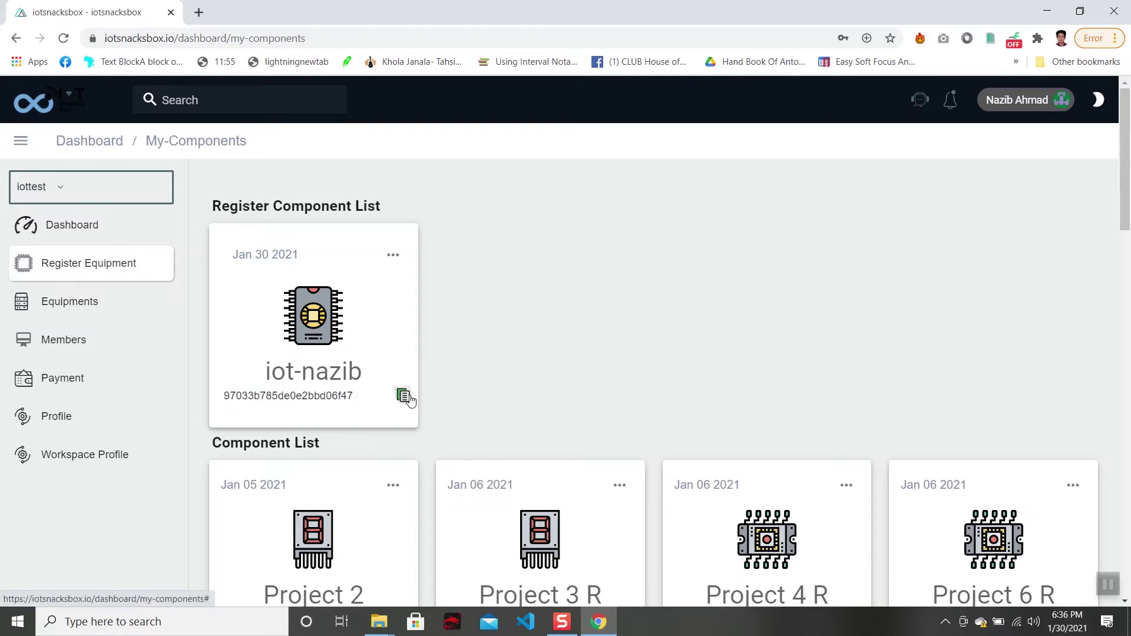
pyautogui.click(394, 257)
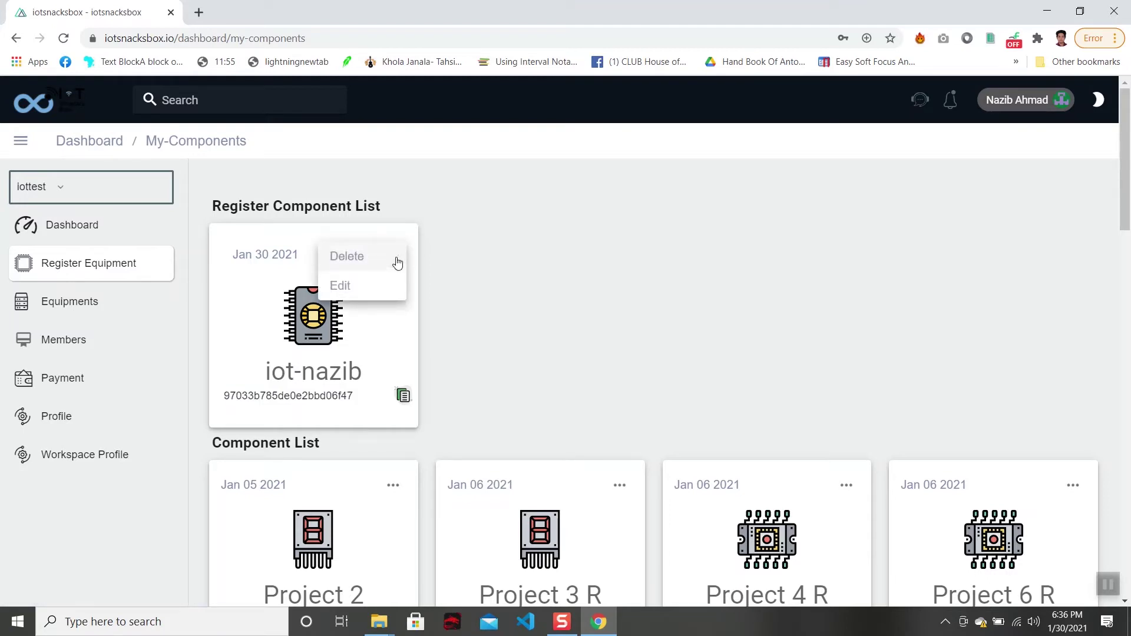
pyautogui.click(521, 352)
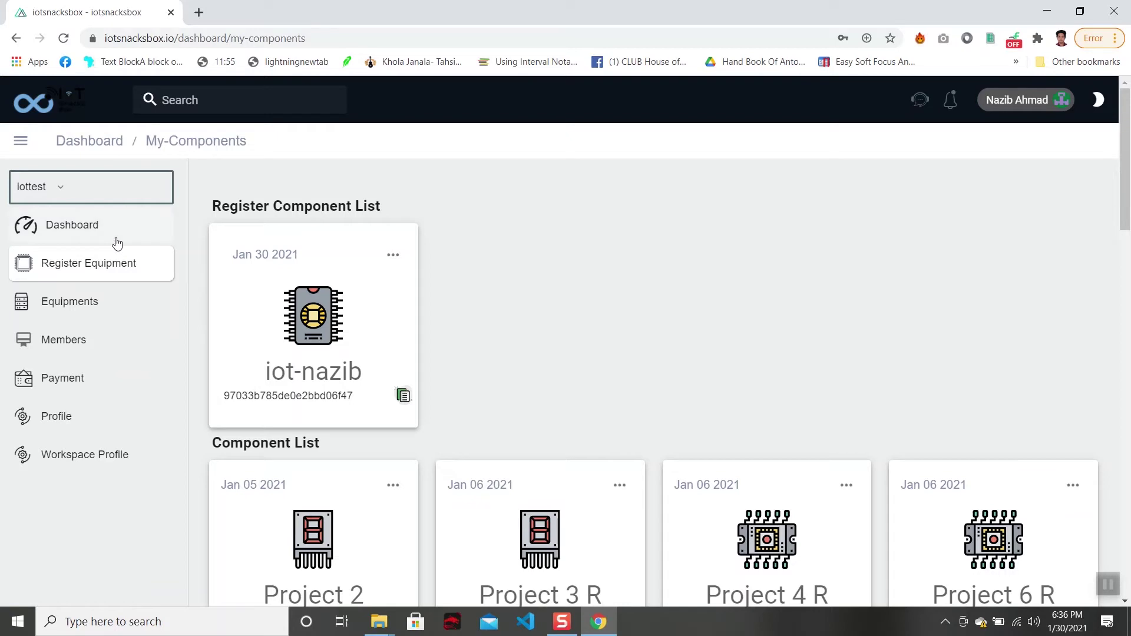
# Go to the Dashboard and drag two Switch tiles onto it side by side.
pyautogui.click(116, 238)
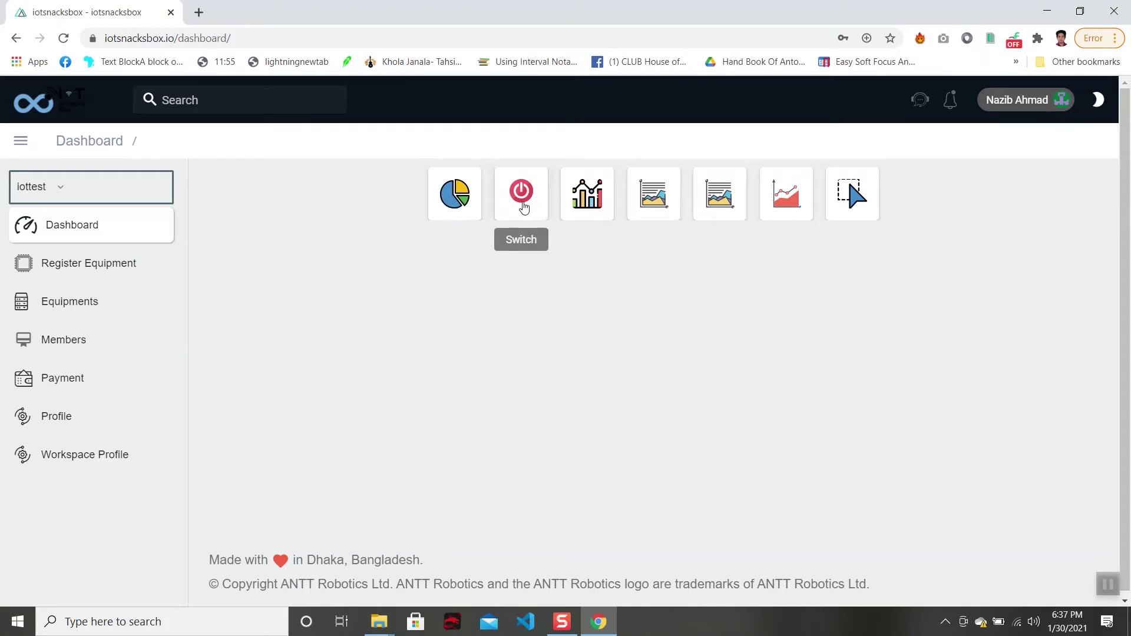
pyautogui.click(522, 206)
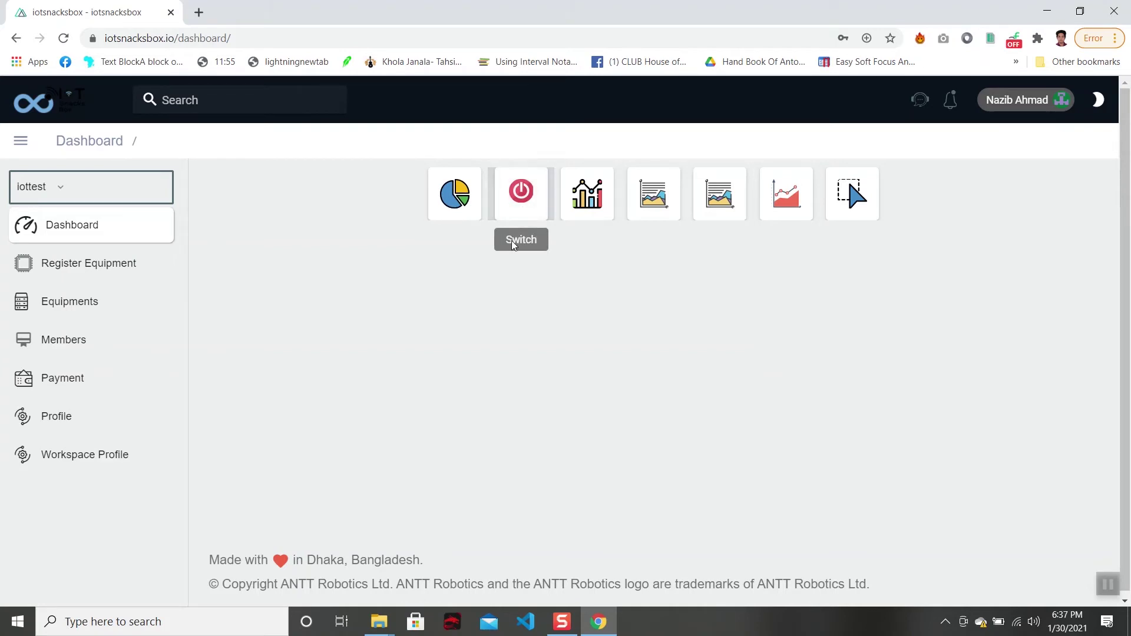
pyautogui.moveTo(518, 215); pyautogui.dragTo(346, 384)
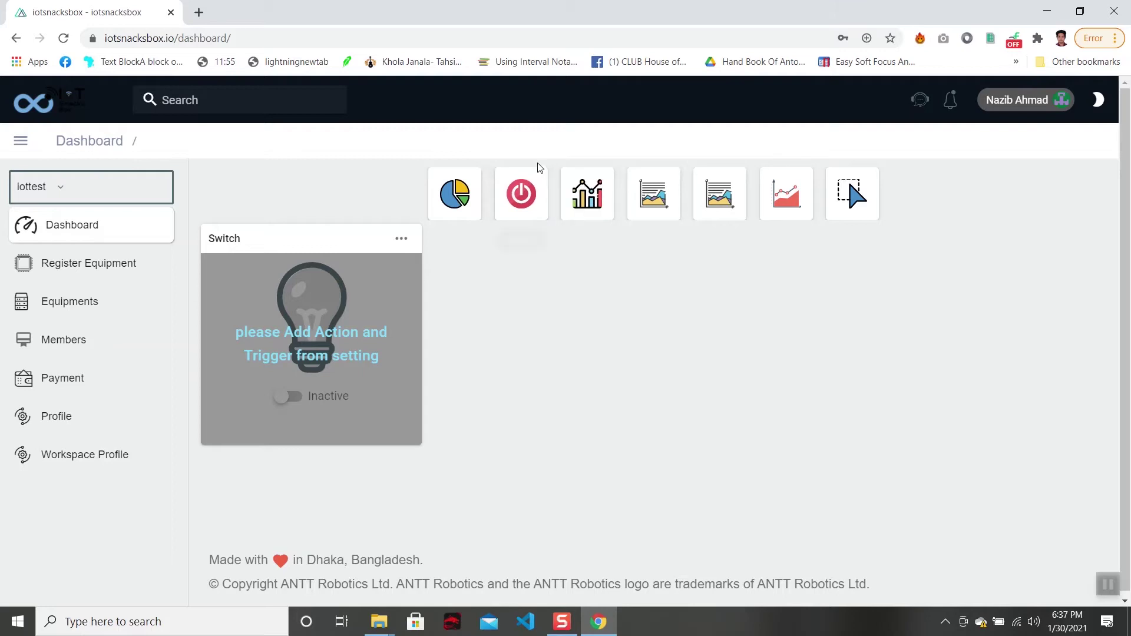
pyautogui.moveTo(536, 187); pyautogui.dragTo(560, 324)
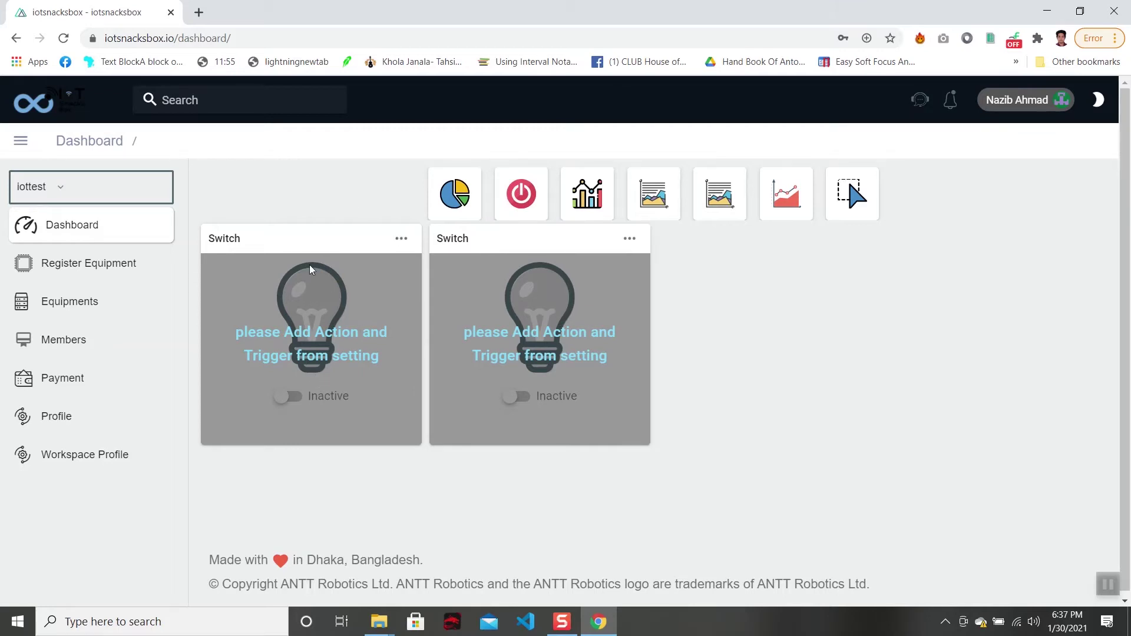
# Retitle the first Switch widget 'light1', linking registry iot-nazib and action light1.
pyautogui.click(402, 238)
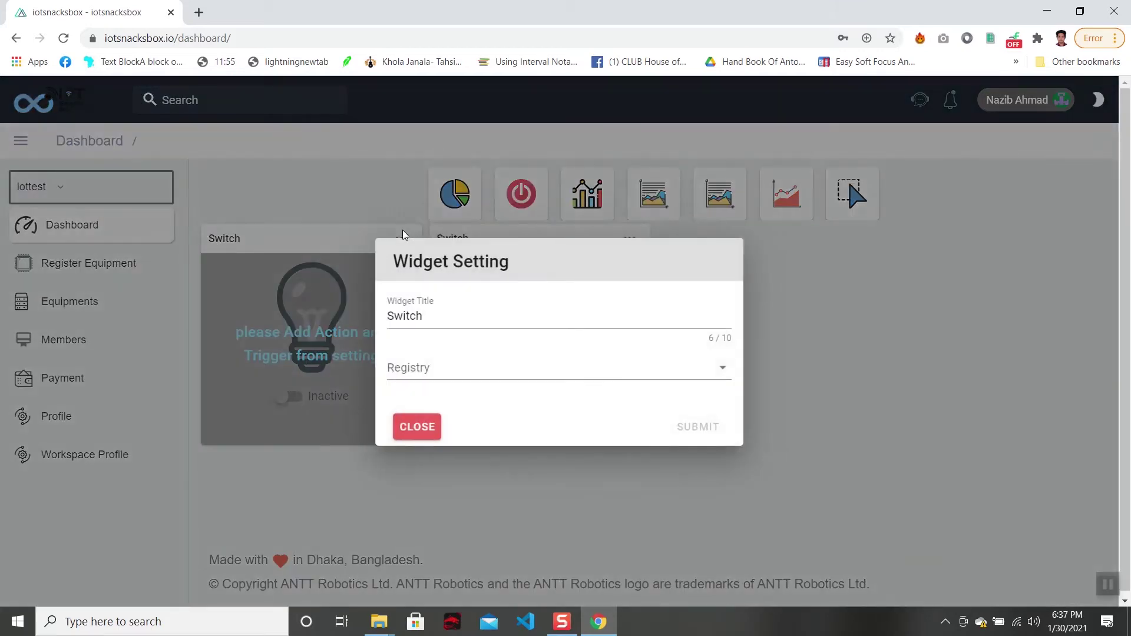
pyautogui.click(442, 321)
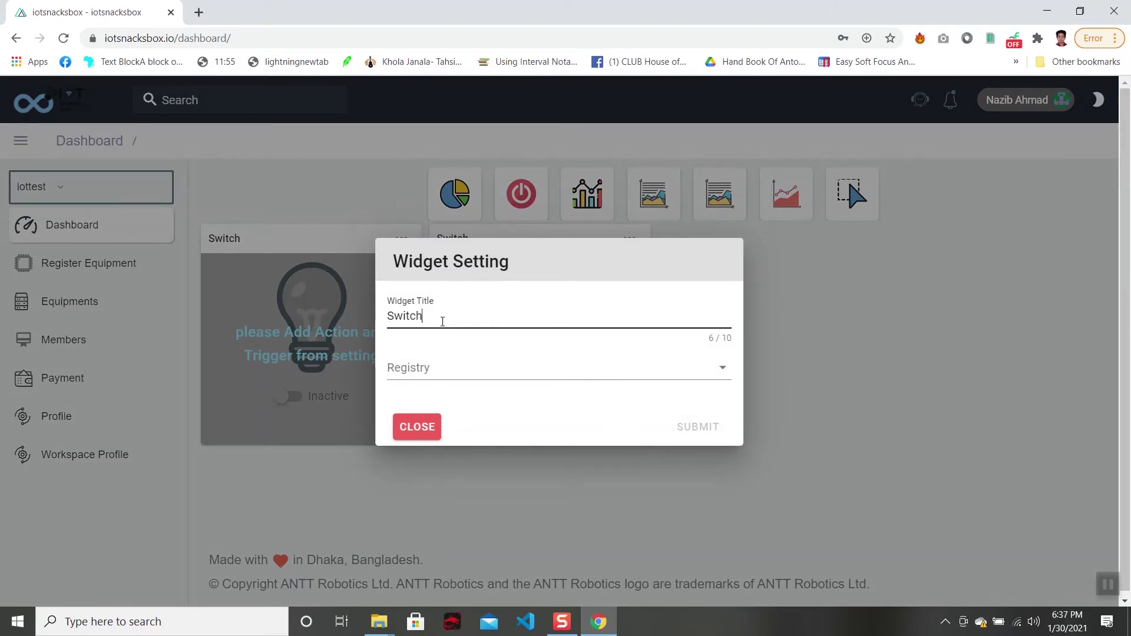
pyautogui.moveTo(443, 322); pyautogui.dragTo(343, 301)
pyautogui.press('BackSpace')
pyautogui.write('light1')
pyautogui.click(493, 379)
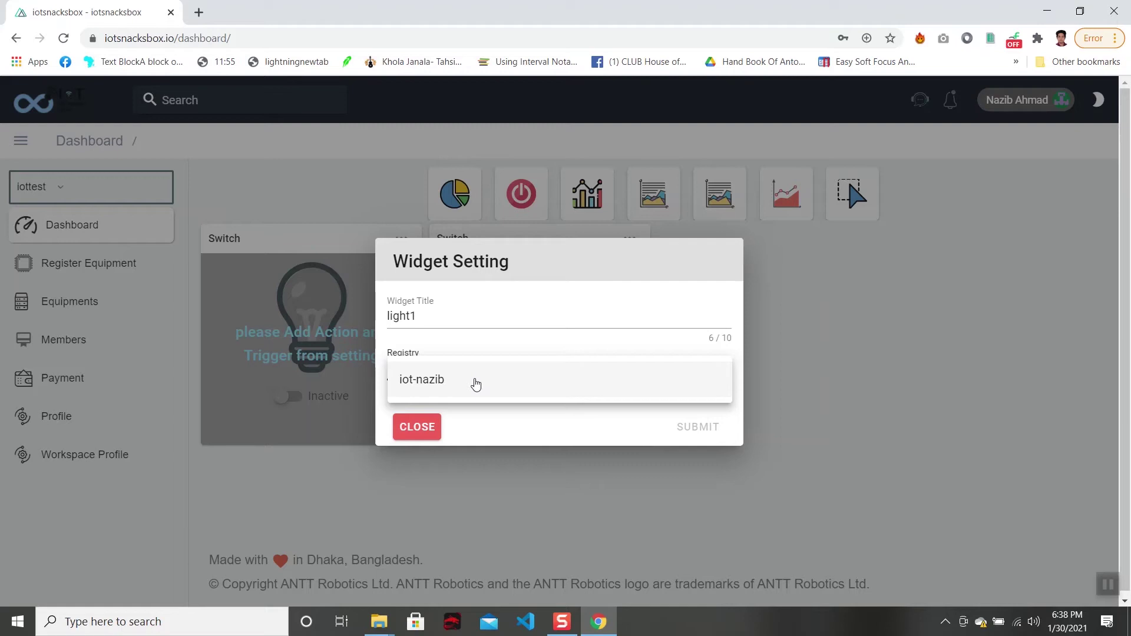
pyautogui.click(476, 384)
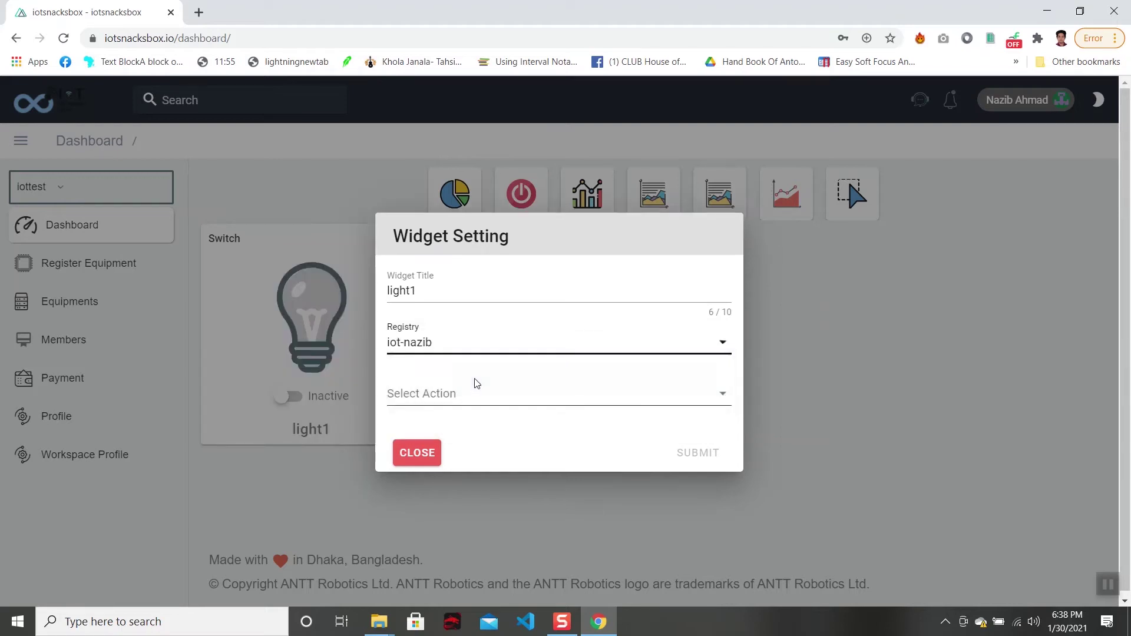
pyautogui.click(447, 399)
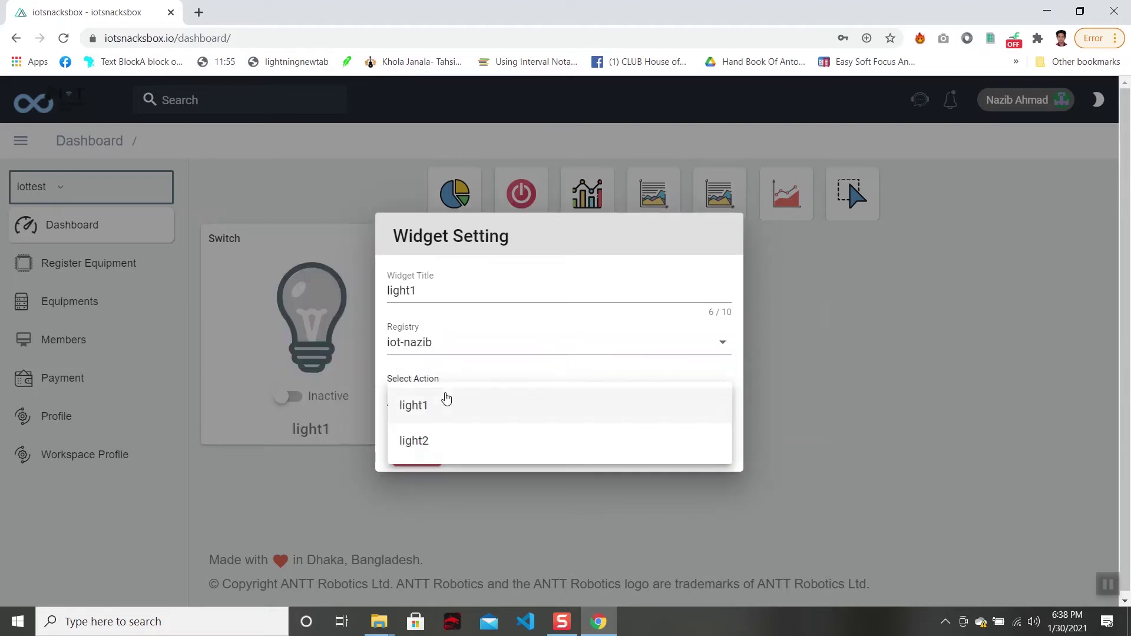
pyautogui.click(438, 406)
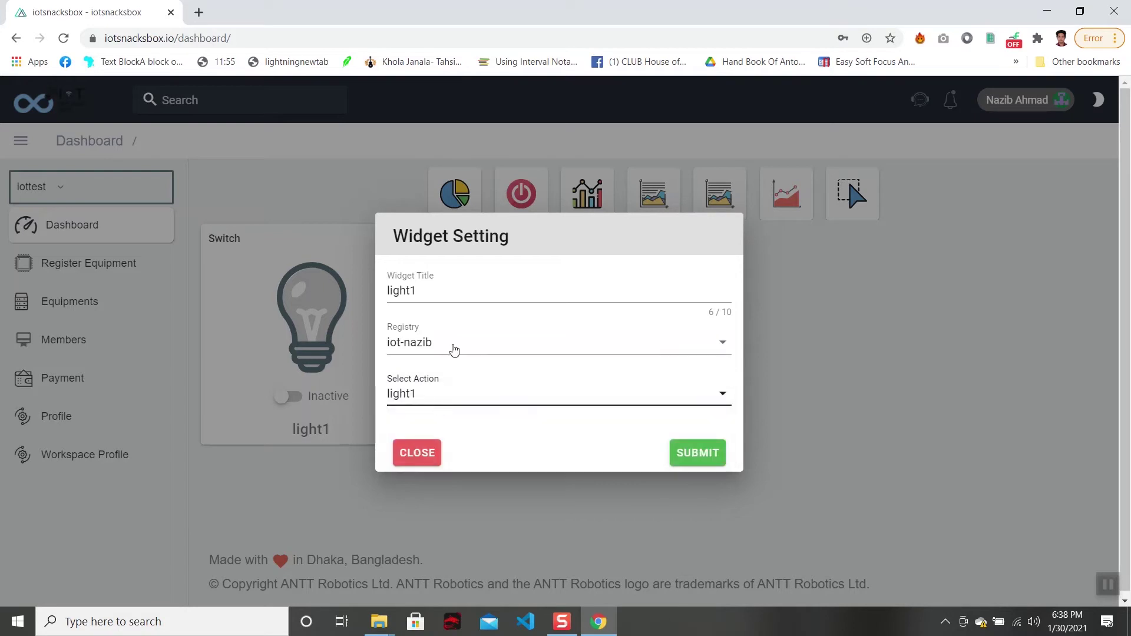
pyautogui.click(678, 450)
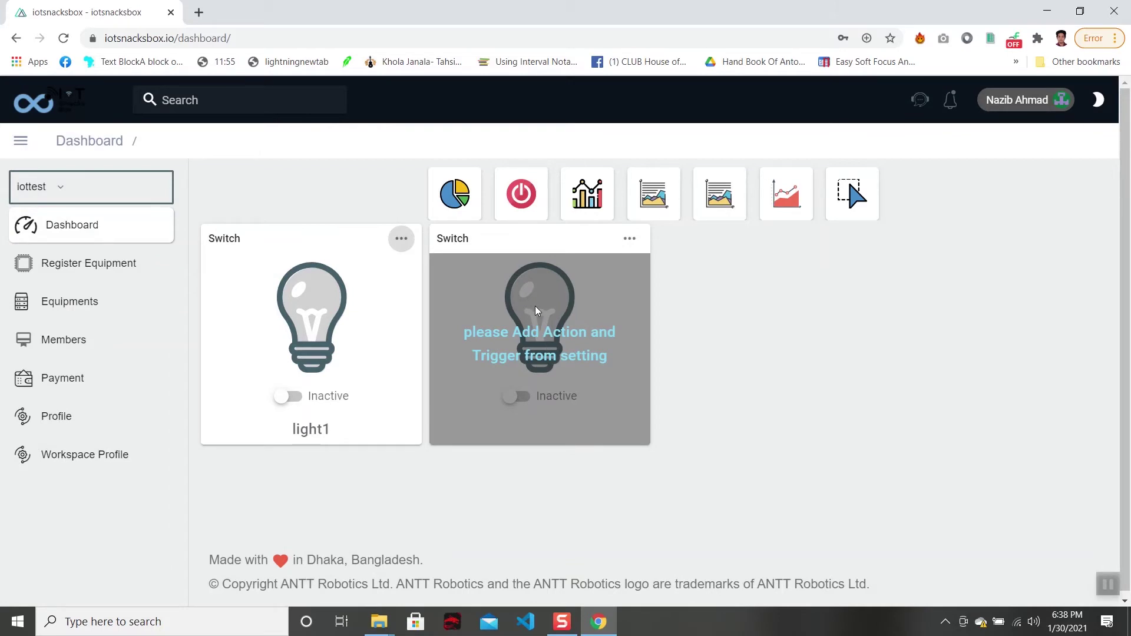
# Retitle the second Switch widget 'Light2' and link it to the iot-nazib registry.
pyautogui.click(627, 241)
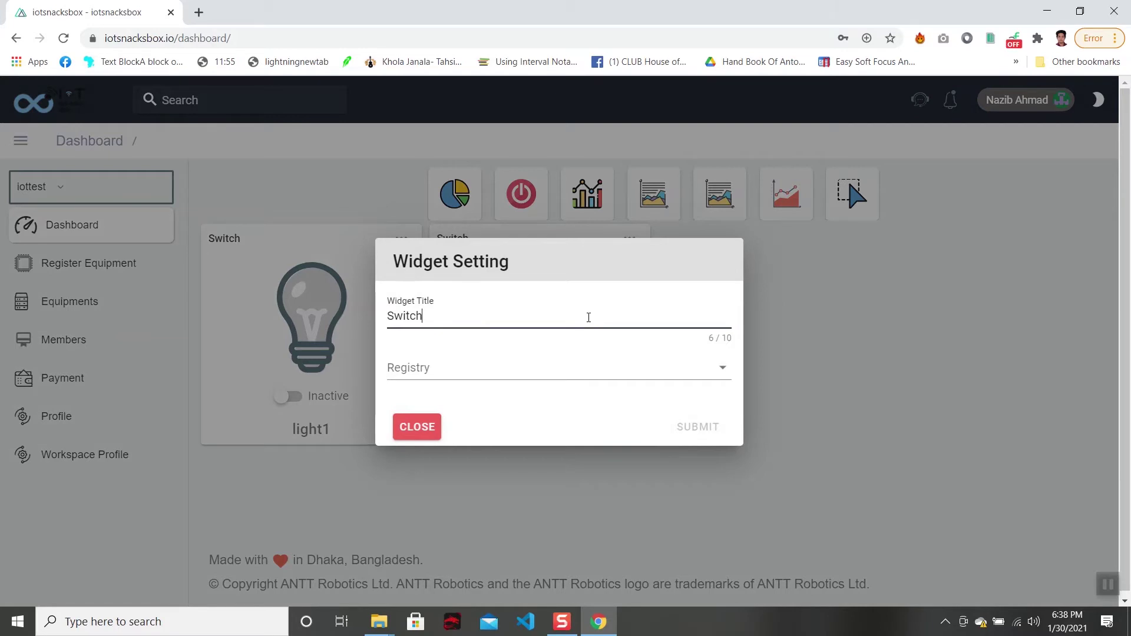
pyautogui.moveTo(589, 317); pyautogui.dragTo(284, 303)
pyautogui.write('Light2')
pyautogui.click(405, 371)
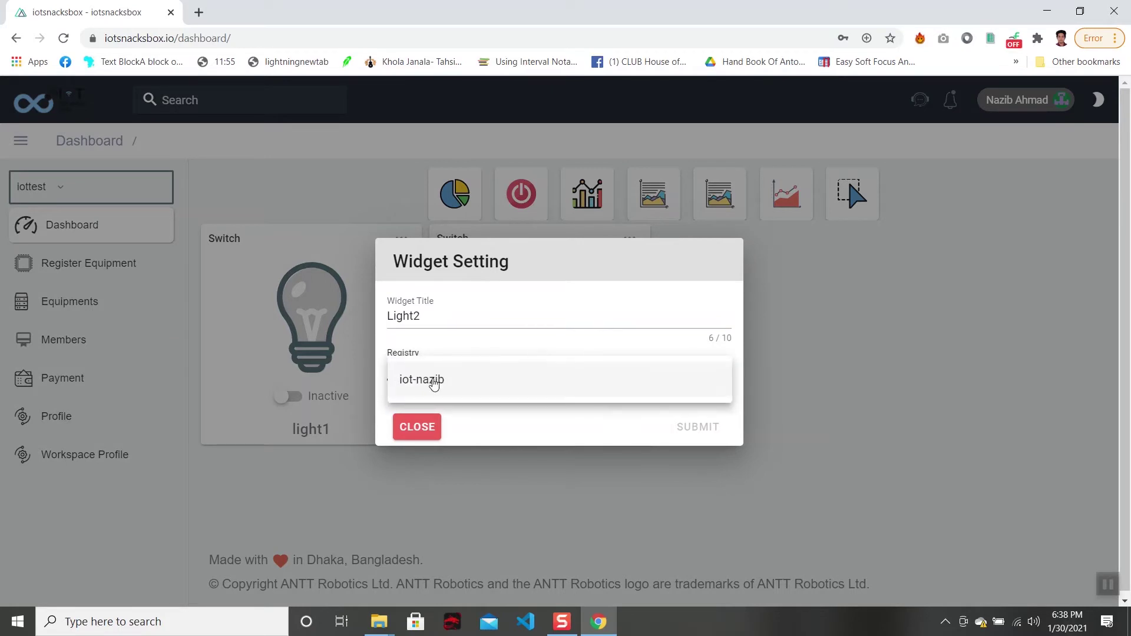
pyautogui.click(432, 380)
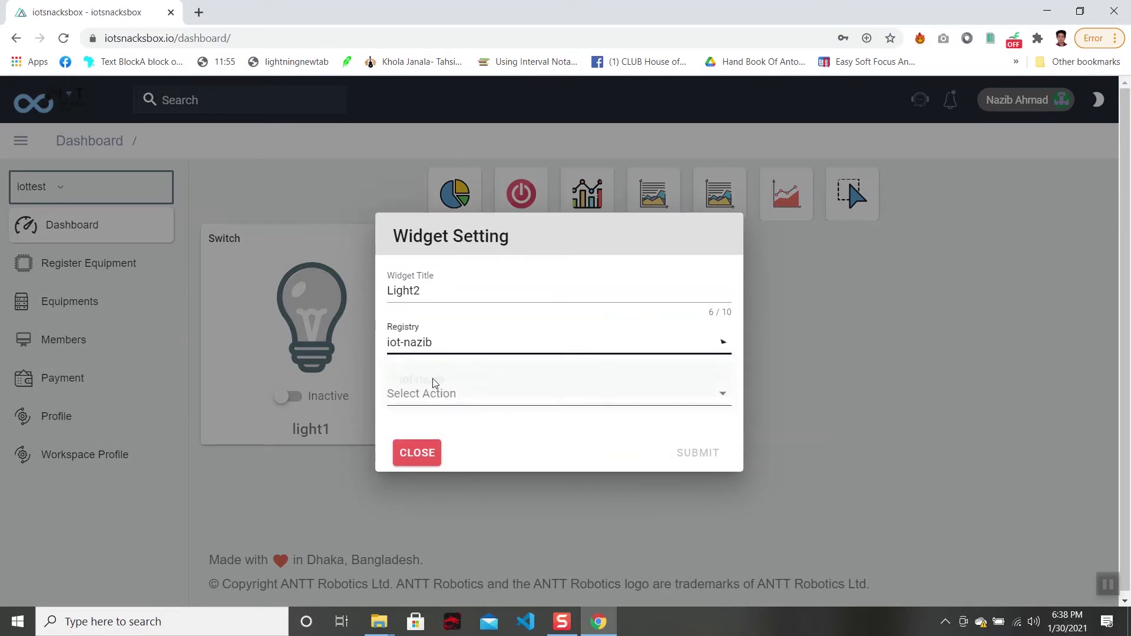
# Change the title to lowercase 'light2', assign the light2 action, and submit the widget settings.
pyautogui.click(390, 290)
pyautogui.press('Delete')
pyautogui.write('l')
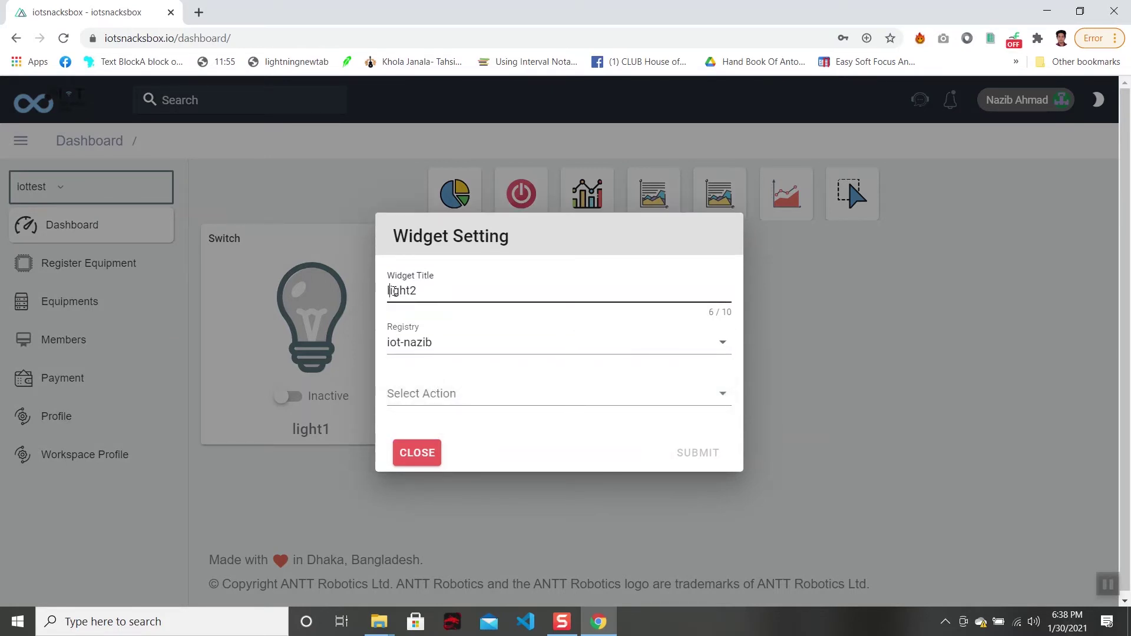
pyautogui.click(417, 344)
pyautogui.click(419, 345)
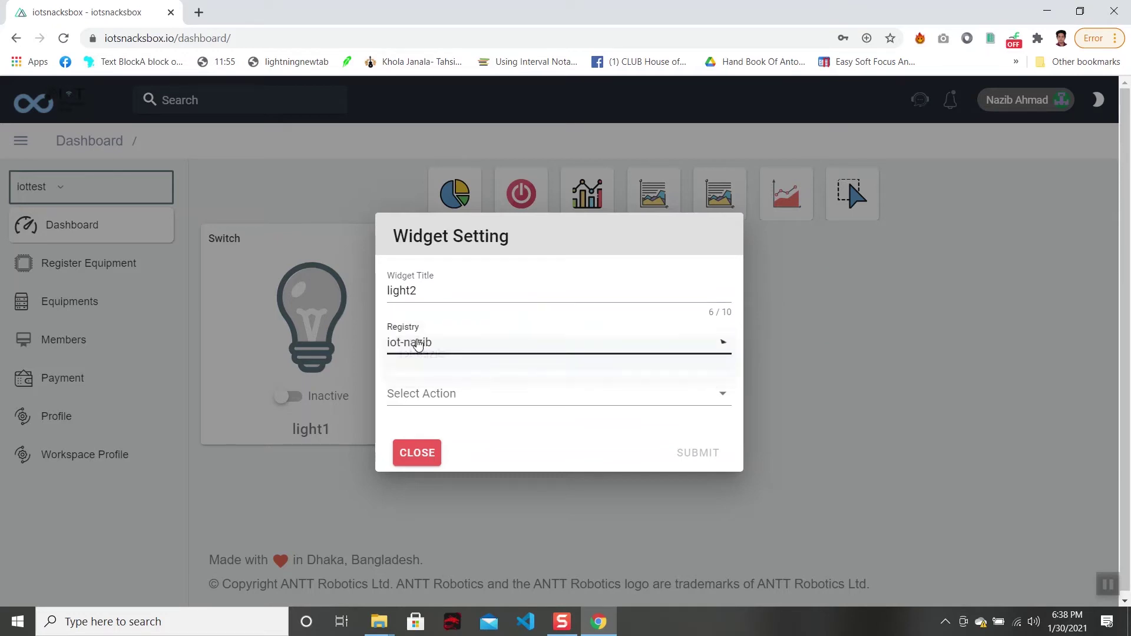
pyautogui.click(442, 393)
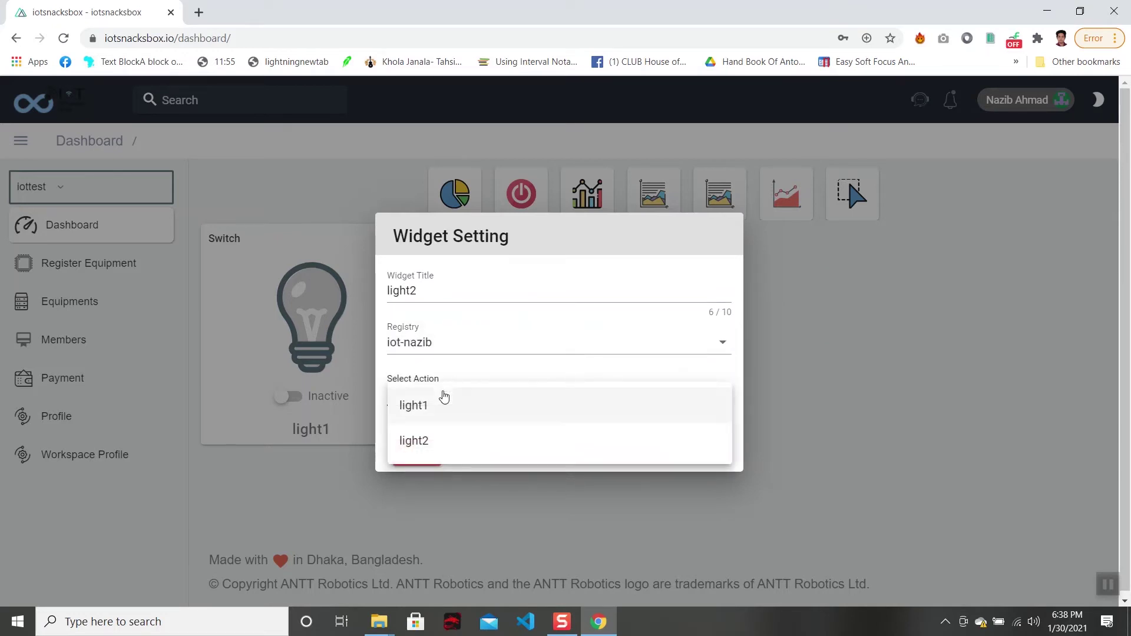
pyautogui.click(437, 452)
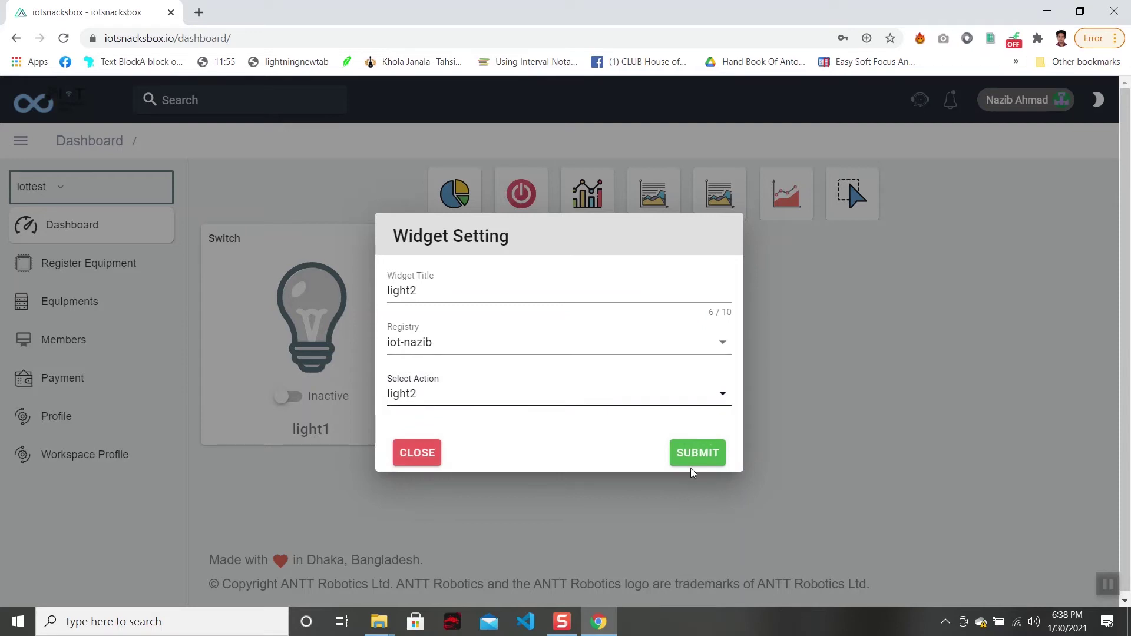
pyautogui.click(698, 453)
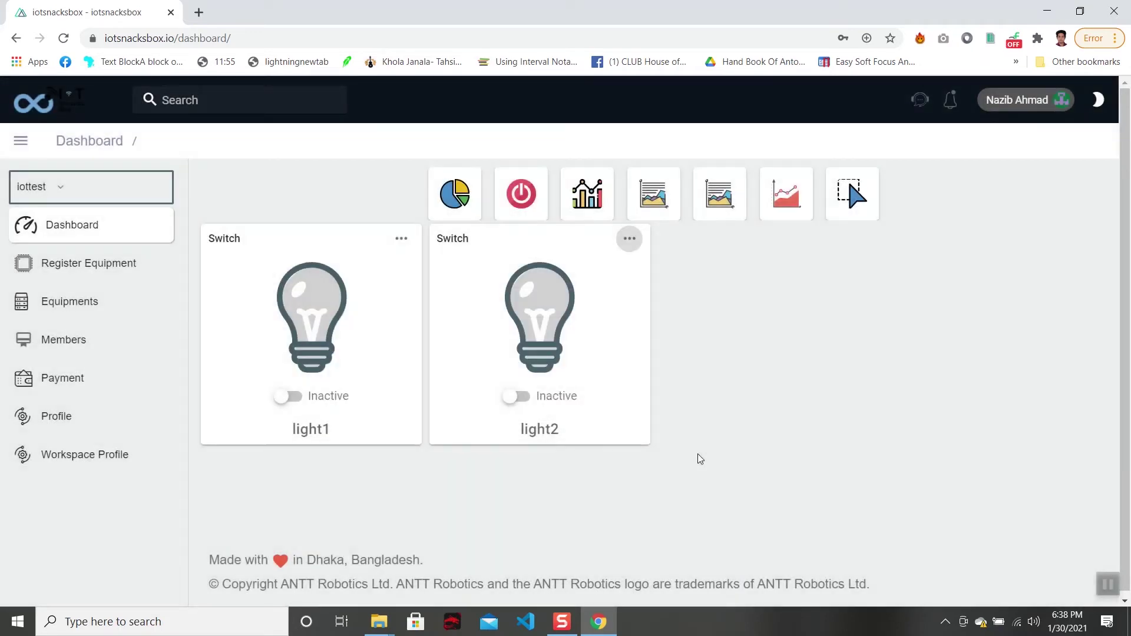
# Toggle the light1 dashboard switch on and off several times to test it.
pyautogui.click(333, 401)
pyautogui.click(284, 398)
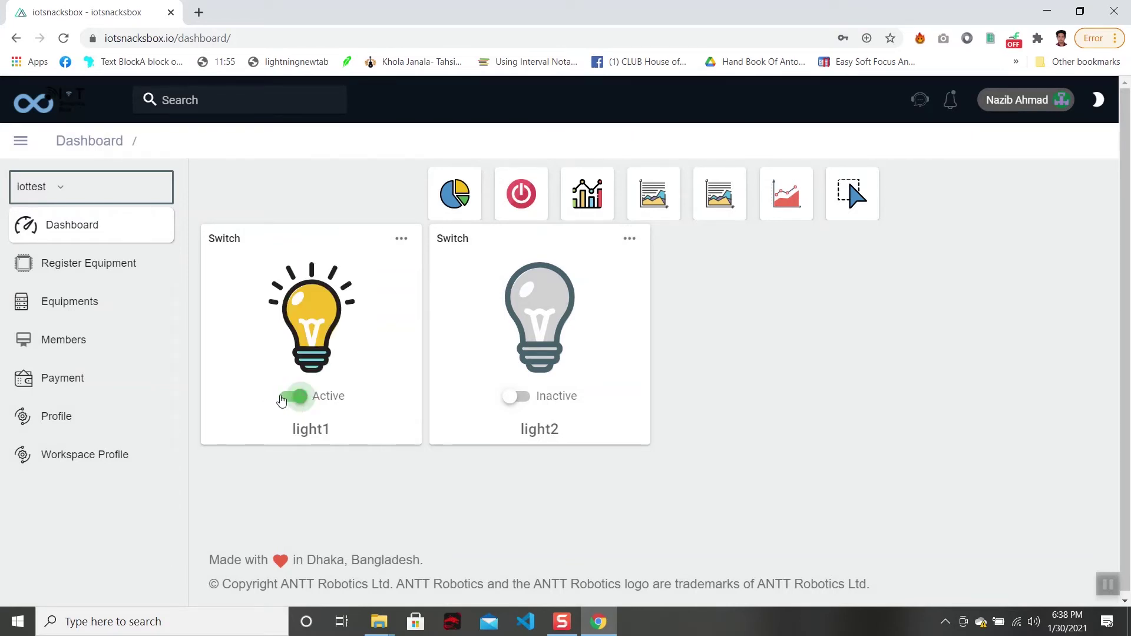
pyautogui.click(285, 398)
pyautogui.click(296, 400)
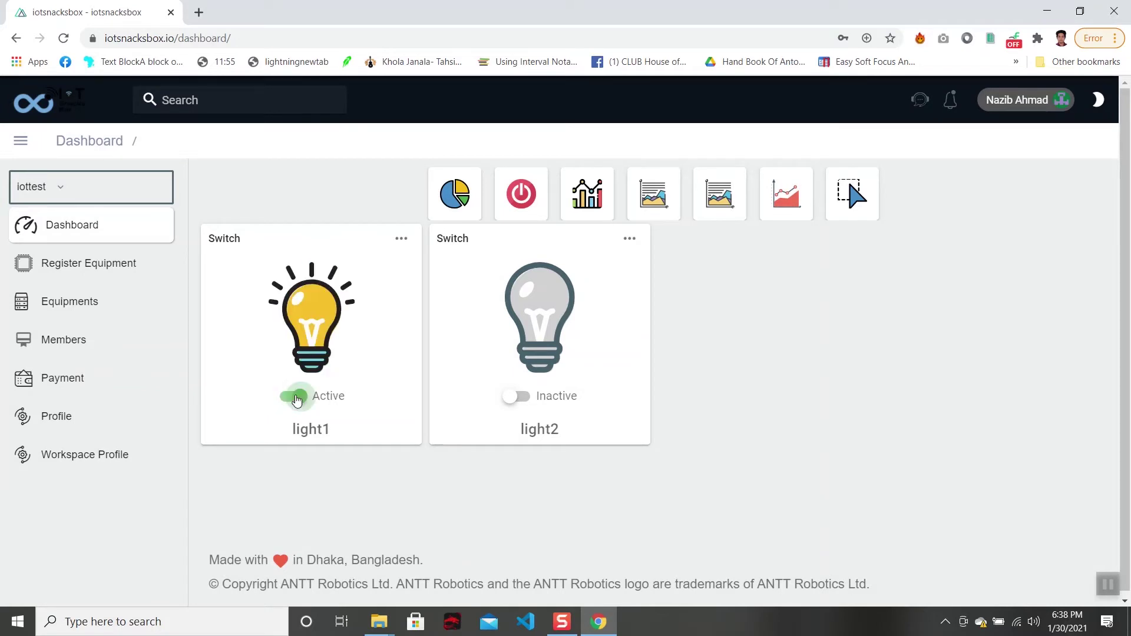
pyautogui.click(281, 397)
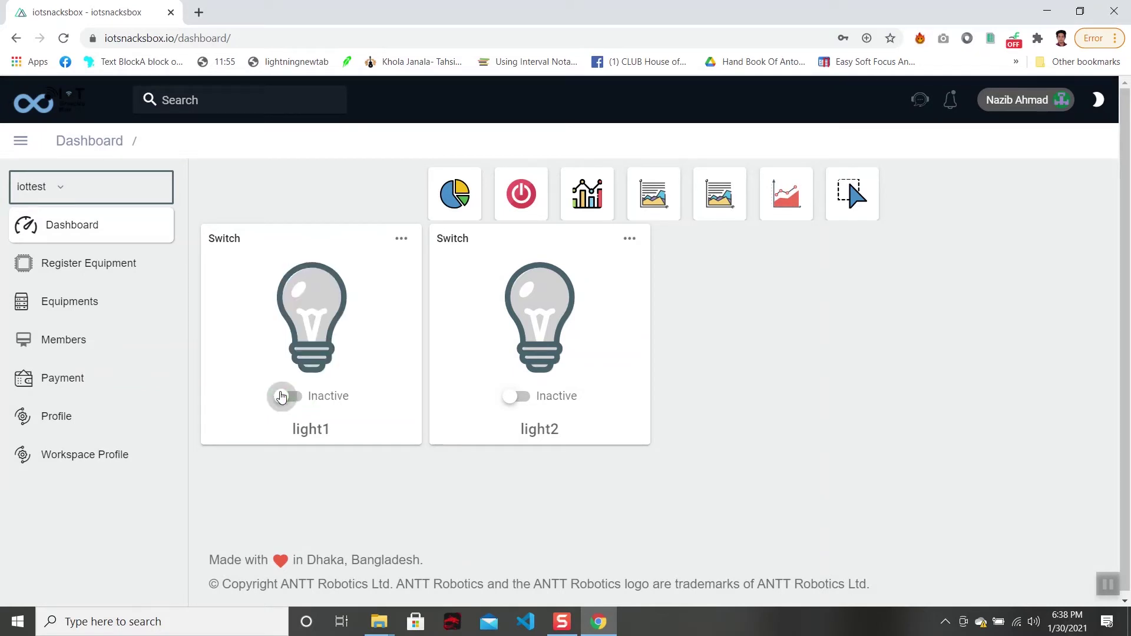
pyautogui.click(296, 398)
pyautogui.click(285, 399)
pyautogui.click(299, 396)
# Test light2 on and off, leave both switches Inactive, and minimize Chrome.
pyautogui.click(517, 396)
pyautogui.click(522, 398)
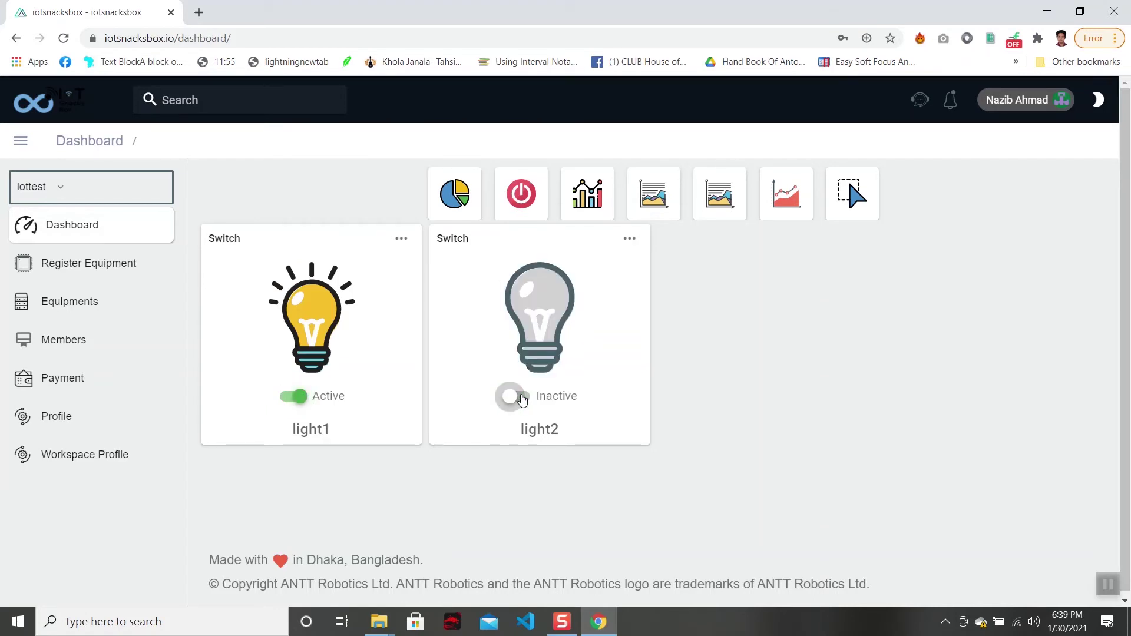
pyautogui.click(293, 398)
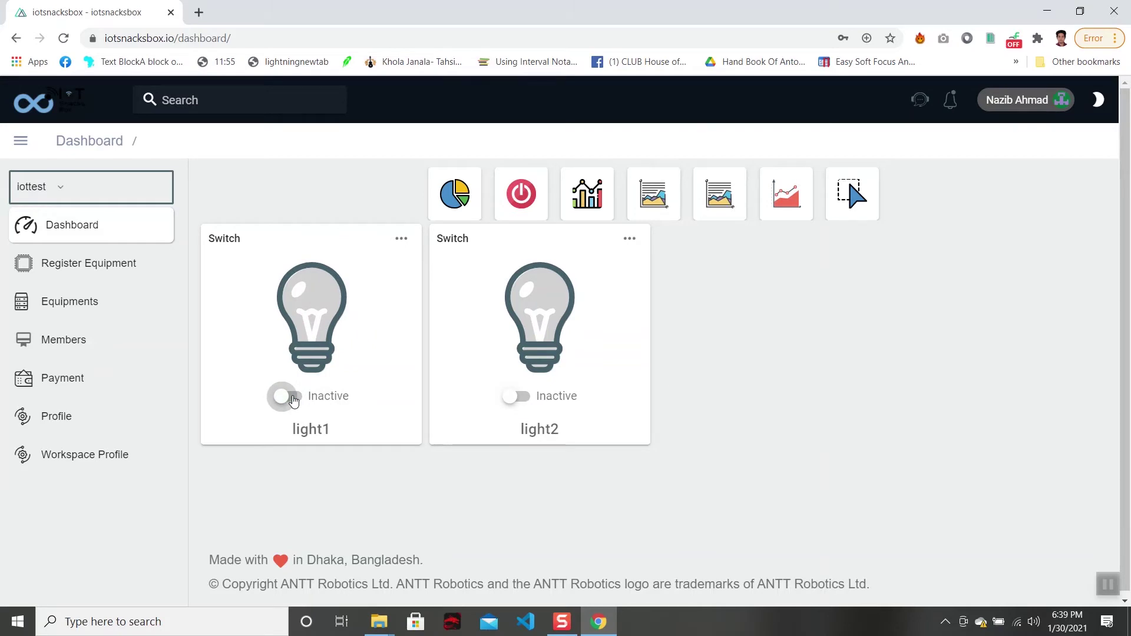
pyautogui.click(294, 399)
pyautogui.click(298, 399)
pyautogui.click(524, 406)
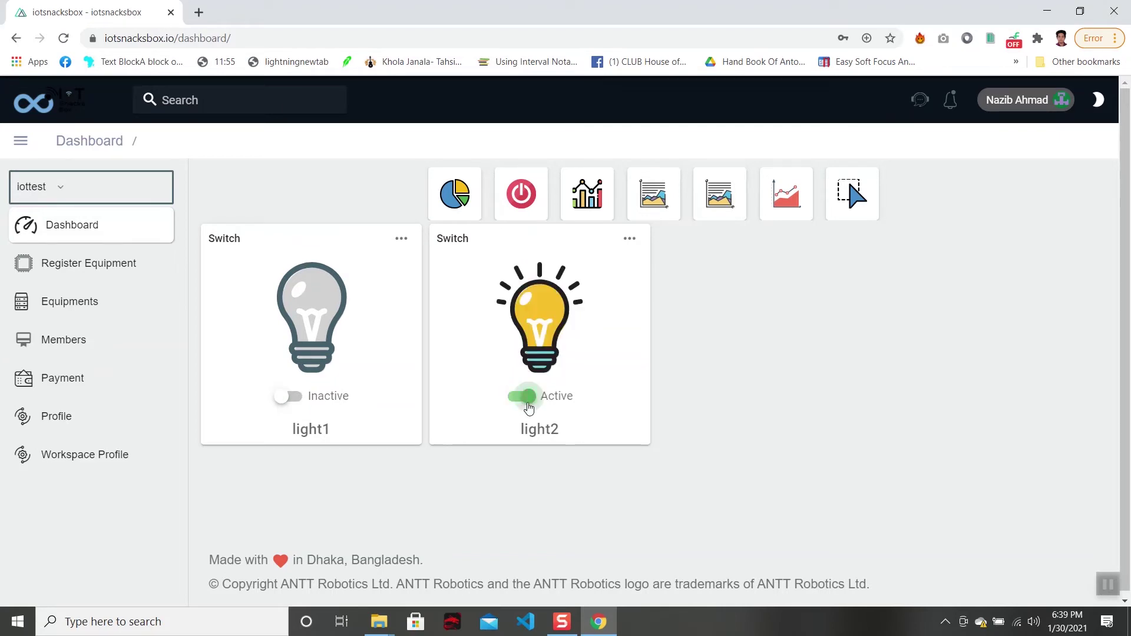
pyautogui.click(522, 404)
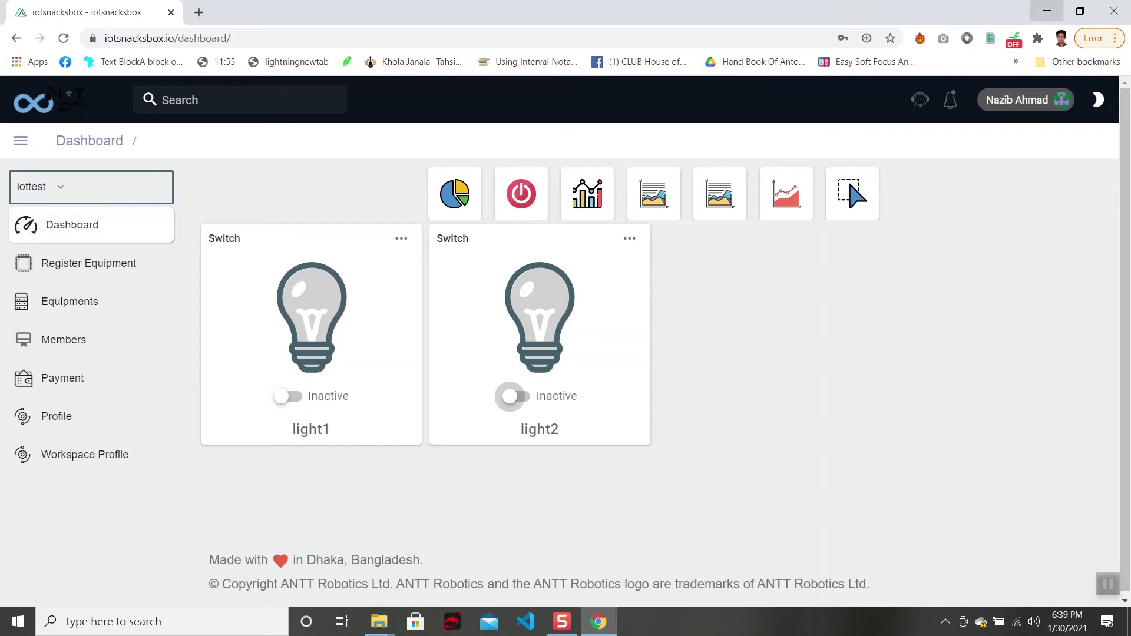
pyautogui.click(1046, 12)
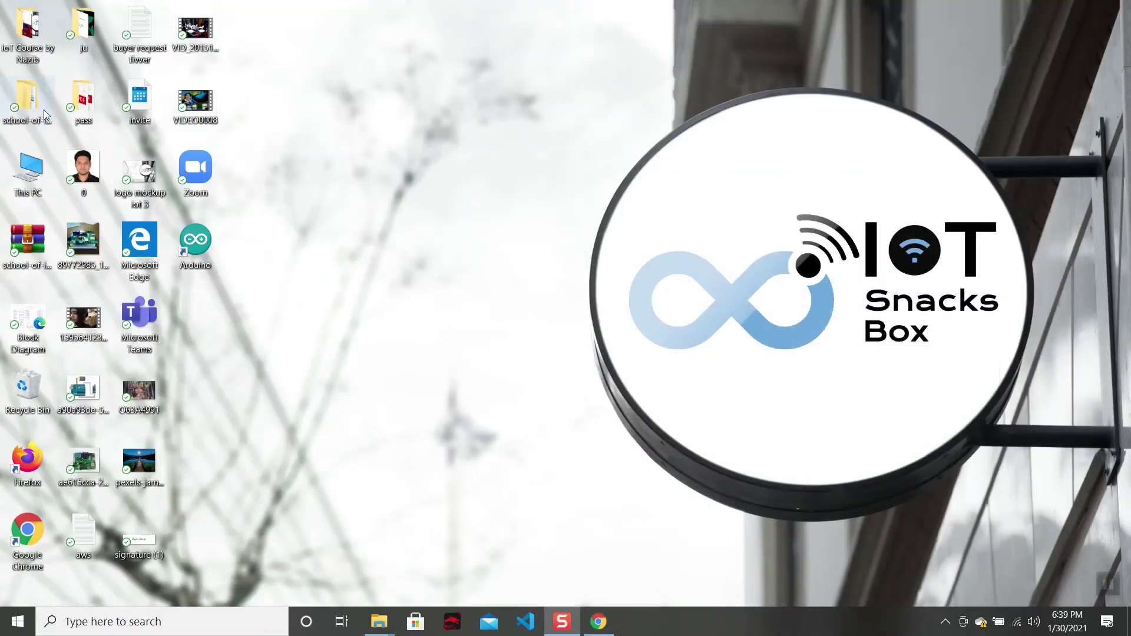
# Open the 01_IOT_Based_Light_Control sketch from the desktop course folder in the Arduino IDE.
pyautogui.doubleClick(40, 37)
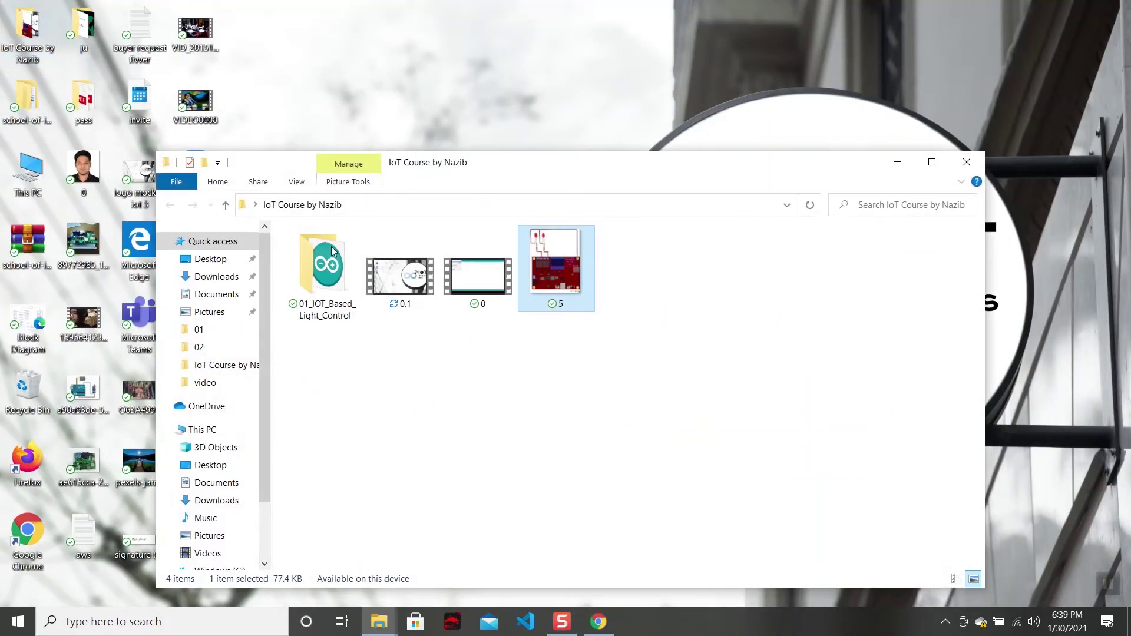
pyautogui.doubleClick(328, 254)
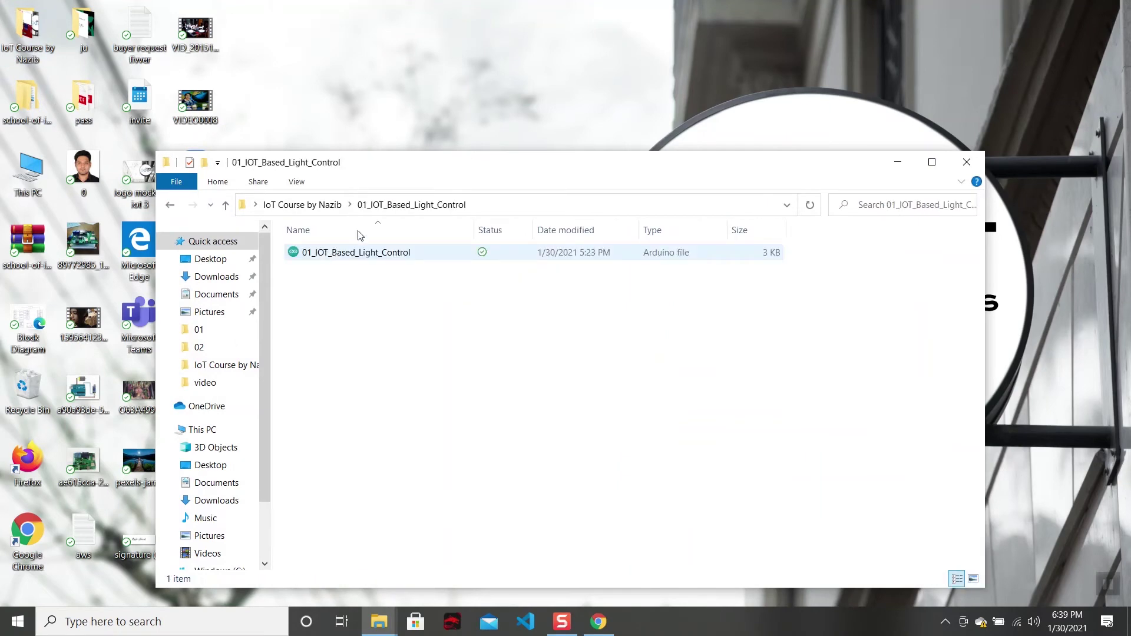
pyautogui.click(931, 162)
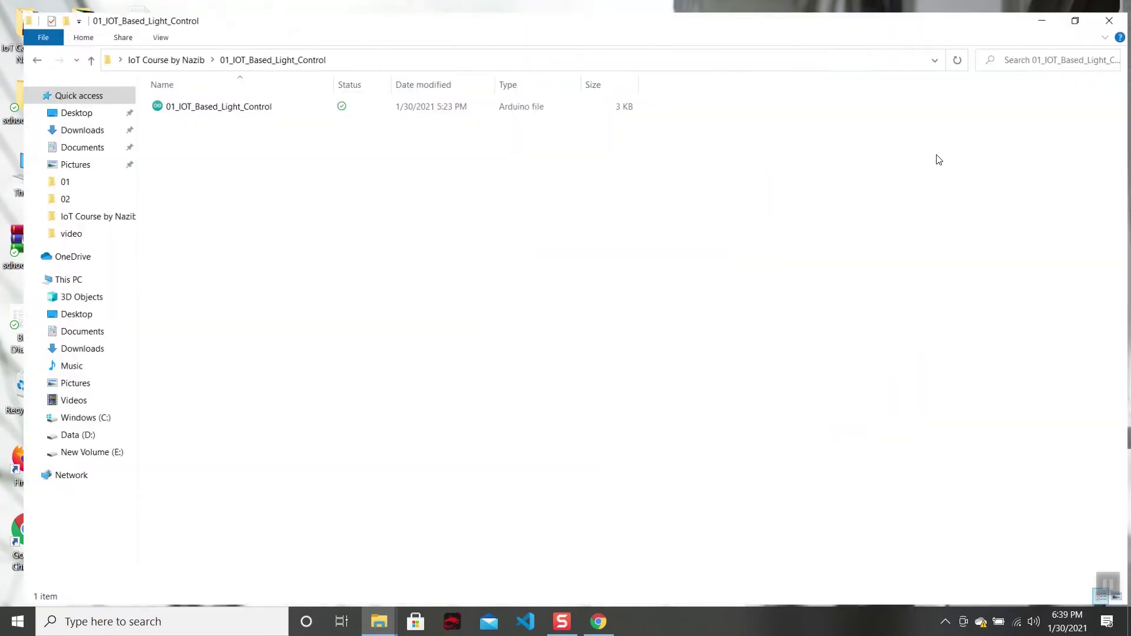
pyautogui.doubleClick(495, 100)
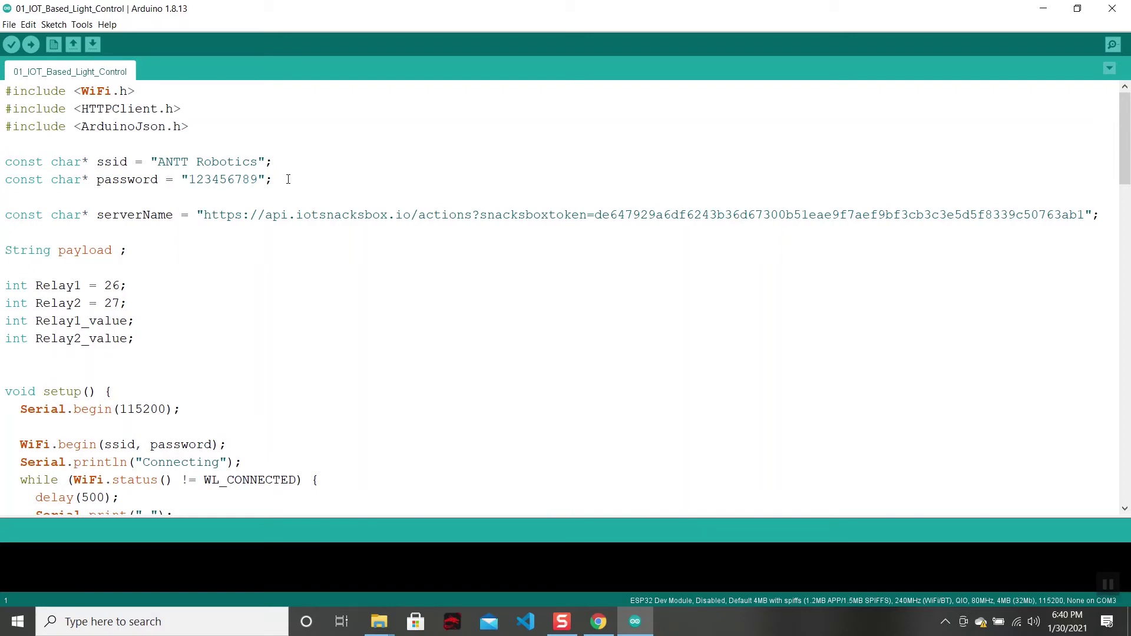
pyautogui.moveTo(6, 91); pyautogui.dragTo(190, 225)
pyautogui.click(447, 228)
pyautogui.moveTo(6, 159); pyautogui.dragTo(298, 157)
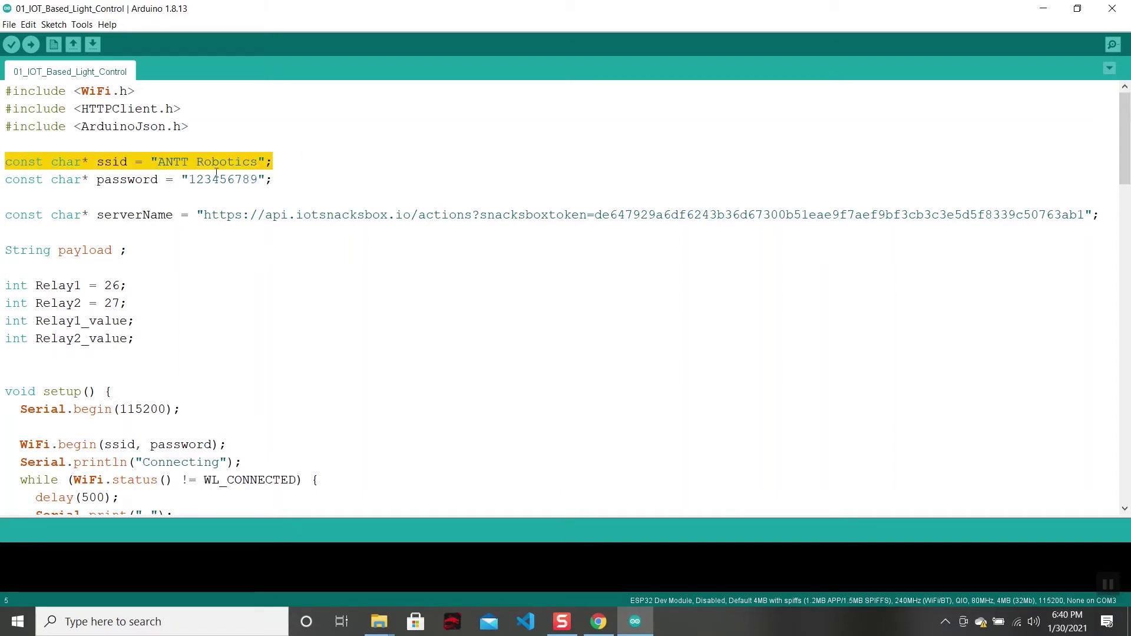
pyautogui.click(280, 182)
pyautogui.press('Right')
pyautogui.hotkey('shift', 'Up')
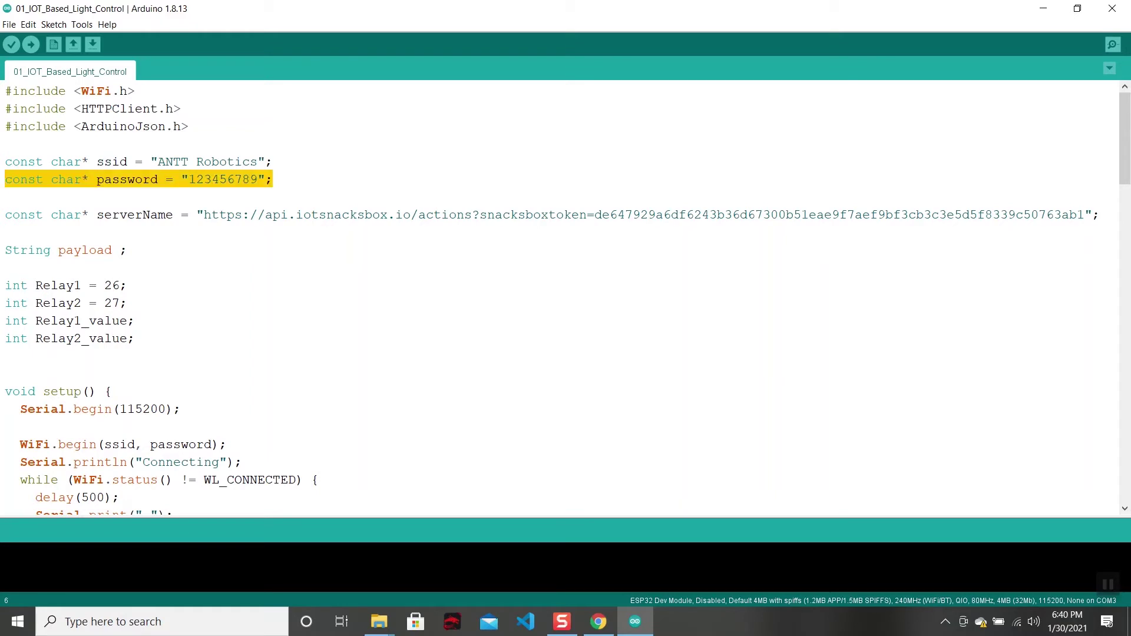
pyautogui.click(230, 161)
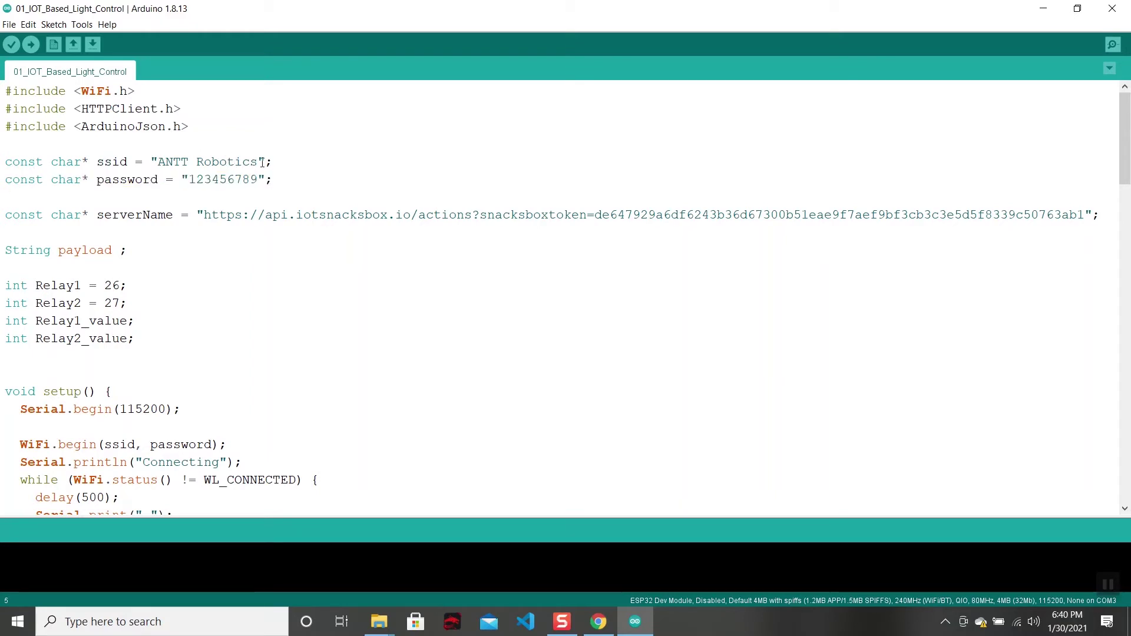
pyautogui.moveTo(258, 162); pyautogui.dragTo(158, 162)
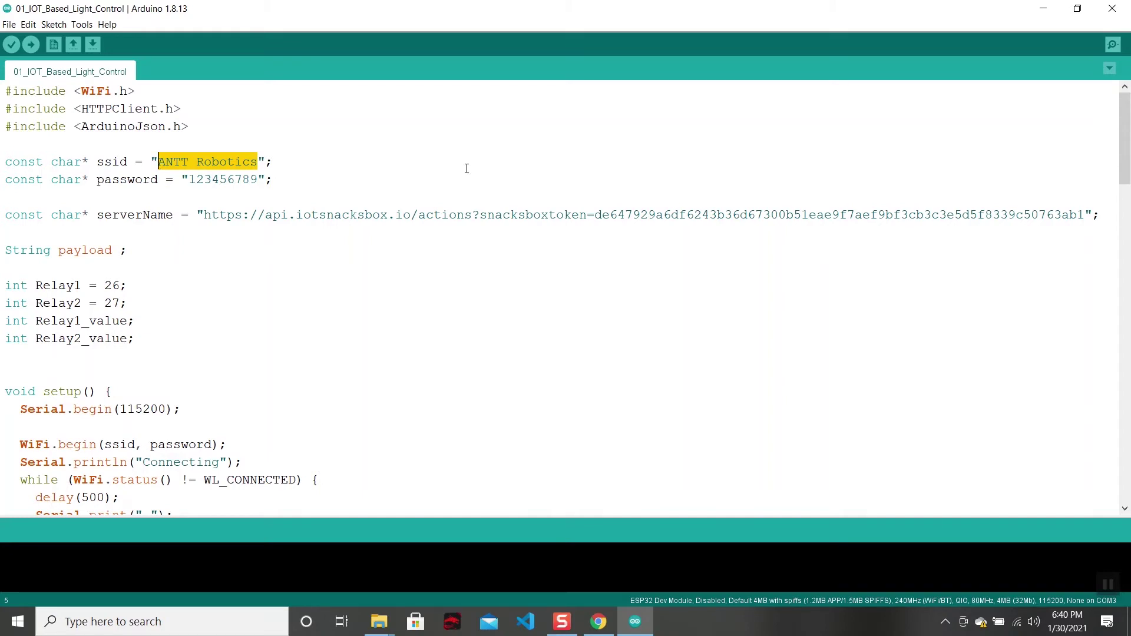
pyautogui.click(260, 159)
pyautogui.moveTo(260, 159); pyautogui.dragTo(158, 162)
pyautogui.click(281, 214)
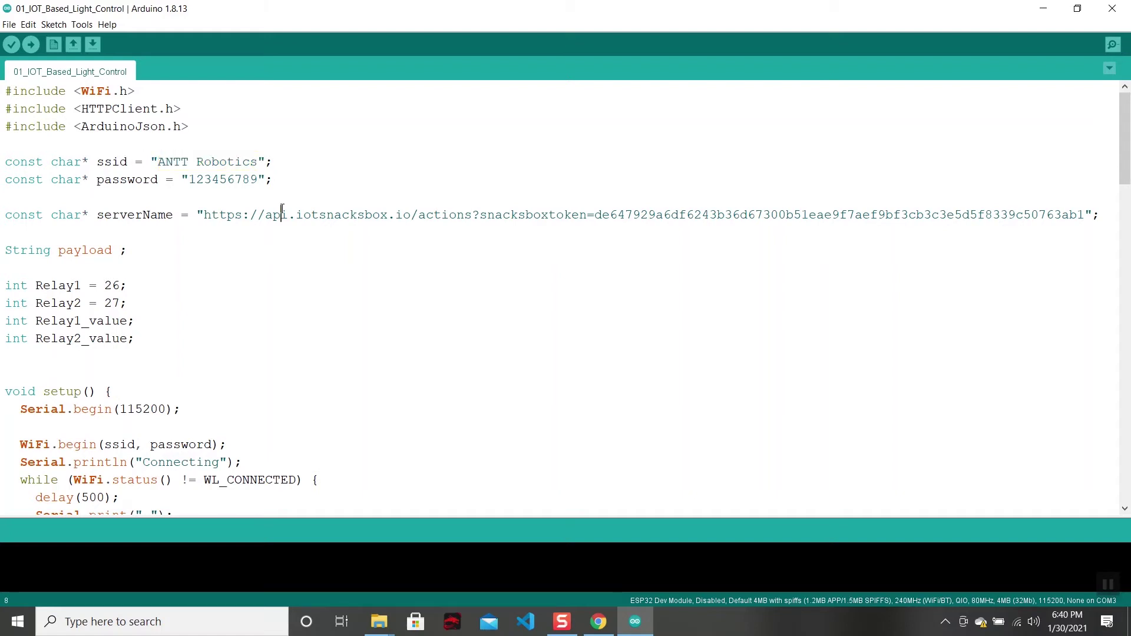
pyautogui.click(258, 179)
pyautogui.moveTo(258, 179); pyautogui.dragTo(181, 179)
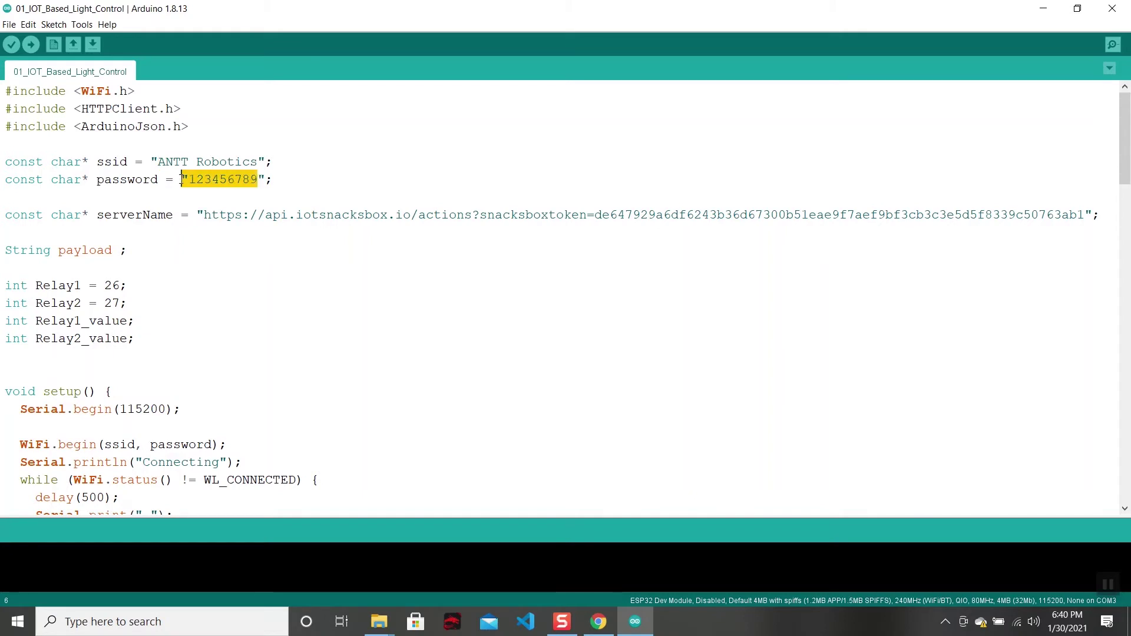
pyautogui.click(147, 156)
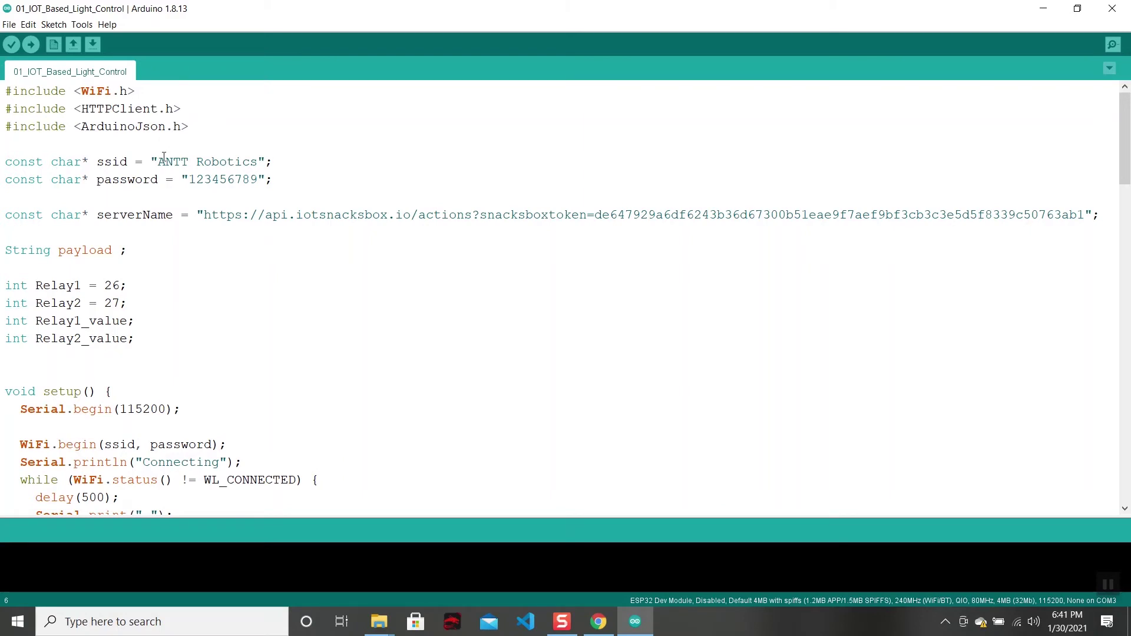
pyautogui.moveTo(158, 162); pyautogui.dragTo(259, 164)
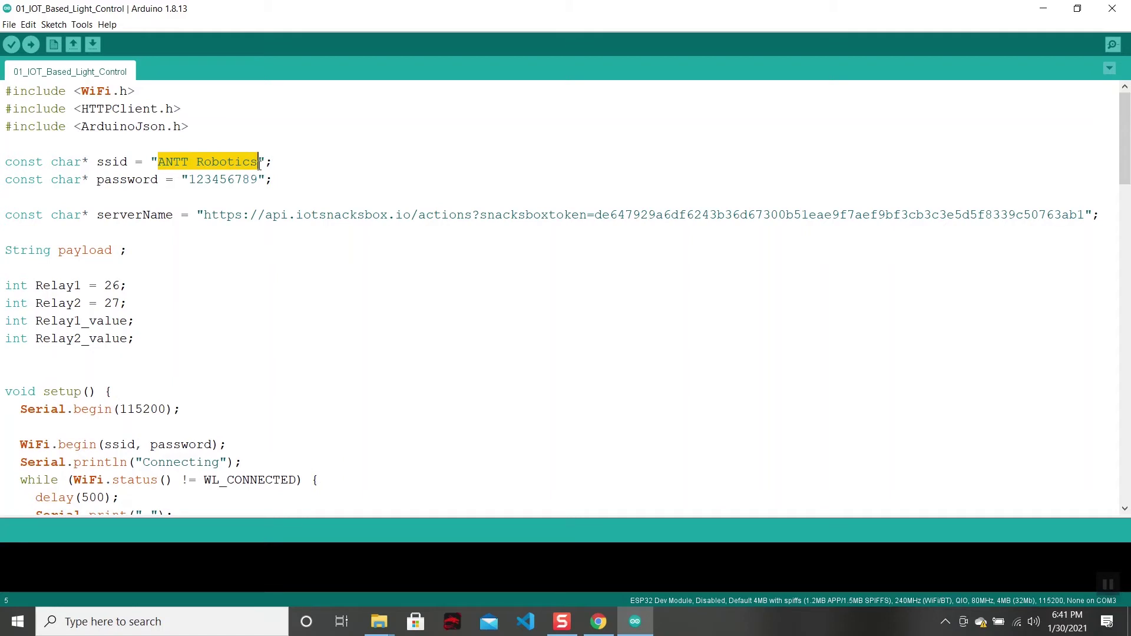
pyautogui.moveTo(258, 180); pyautogui.dragTo(191, 181)
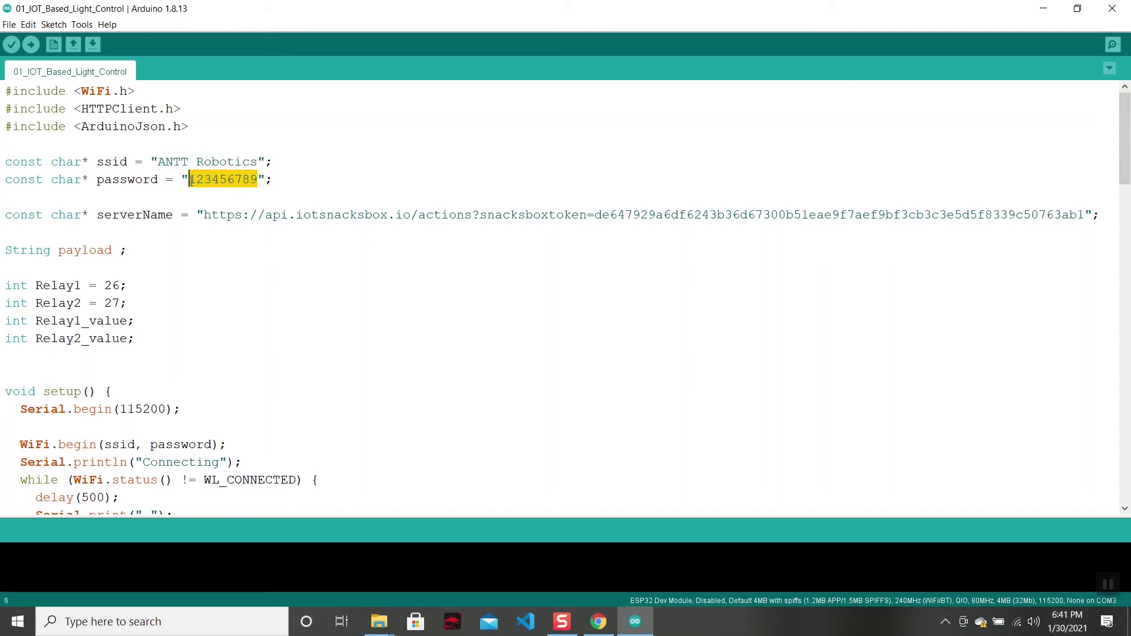
pyautogui.doubleClick(160, 162)
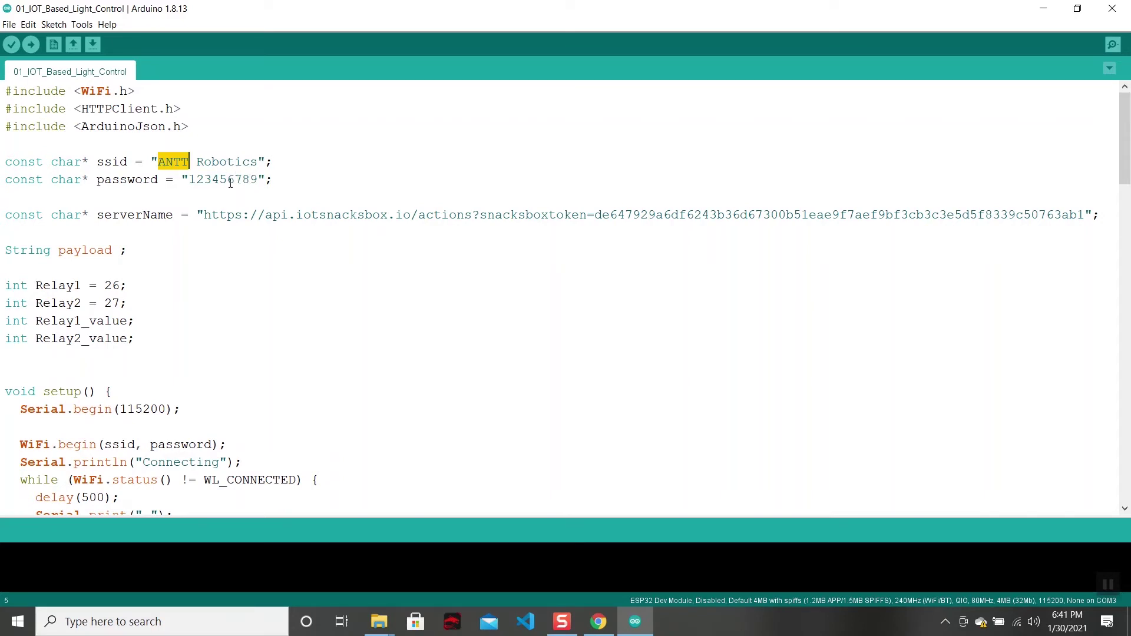
pyautogui.click(229, 180)
pyautogui.moveTo(12, 219); pyautogui.dragTo(708, 224)
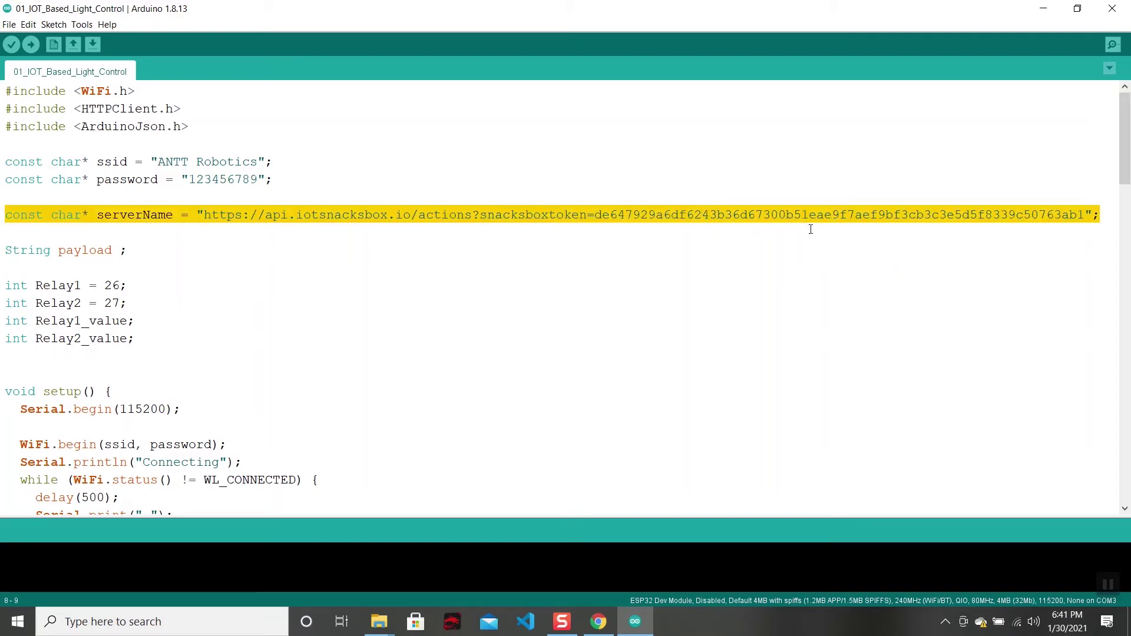
# Copy the component token from the Register Equipment list and return to the Arduino sketch.
pyautogui.click(608, 616)
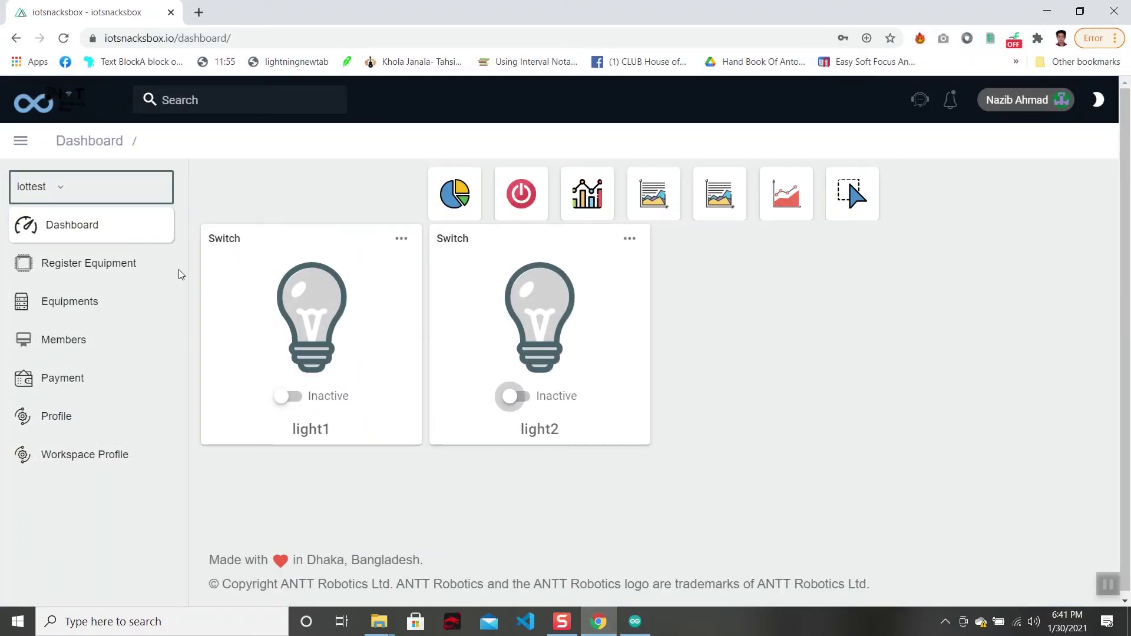
pyautogui.click(131, 265)
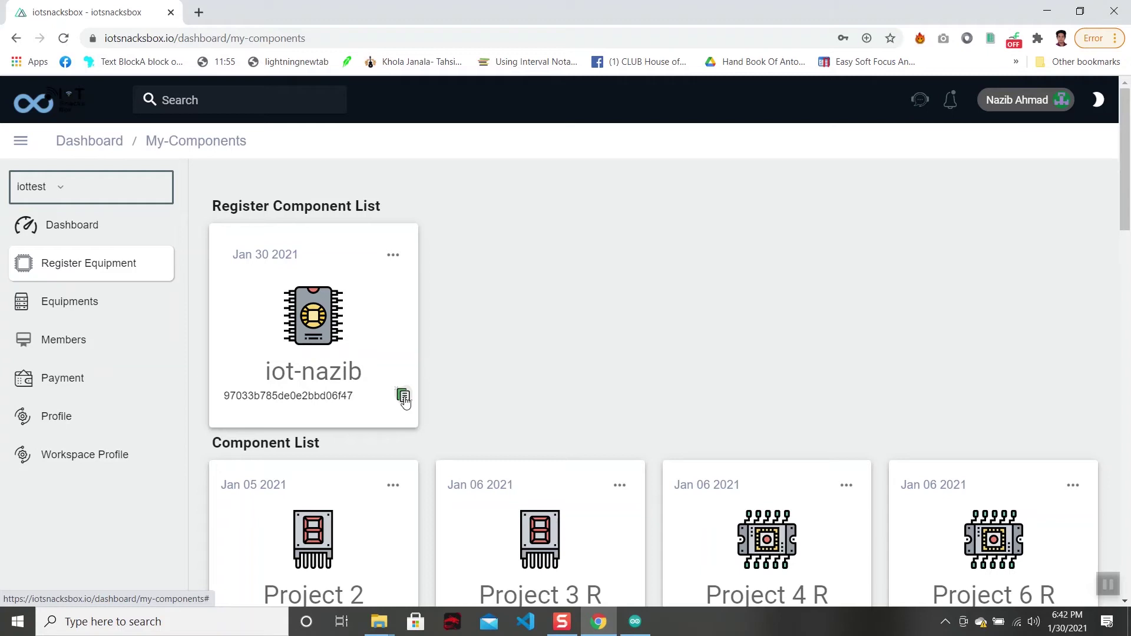
pyautogui.click(635, 621)
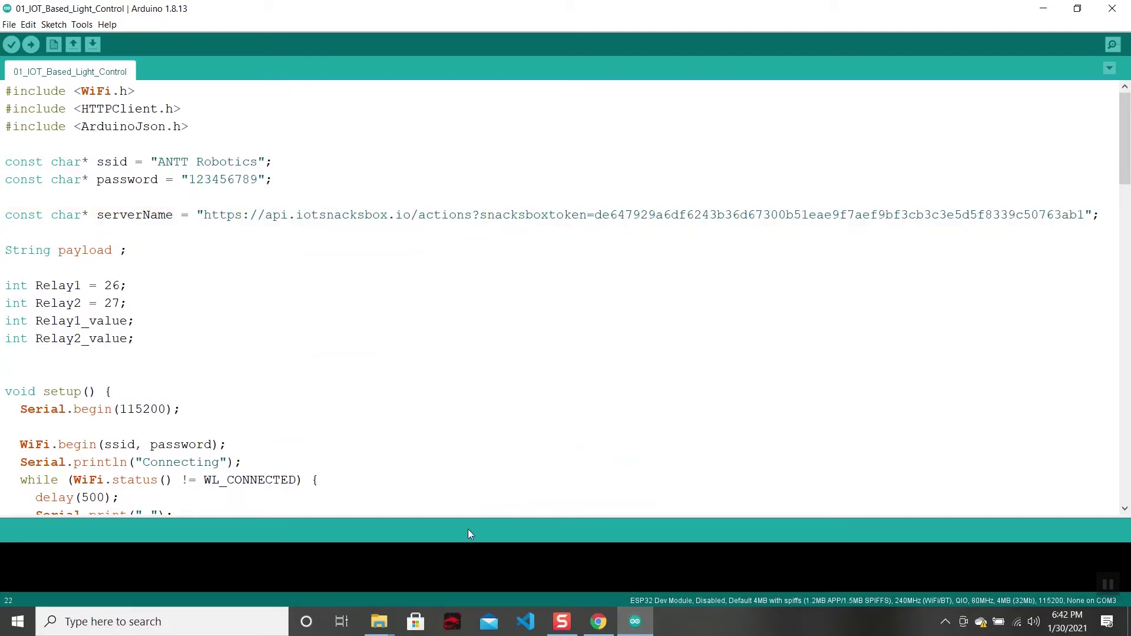
# Replace the old token after snacksboxtoken= in serverName by pasting the copied component token.
pyautogui.moveTo(105, 214); pyautogui.dragTo(204, 215)
pyautogui.click(205, 218)
pyautogui.doubleClick(596, 214)
pyautogui.keyDown('shift'); pyautogui.click(854, 216); pyautogui.keyUp('shift')
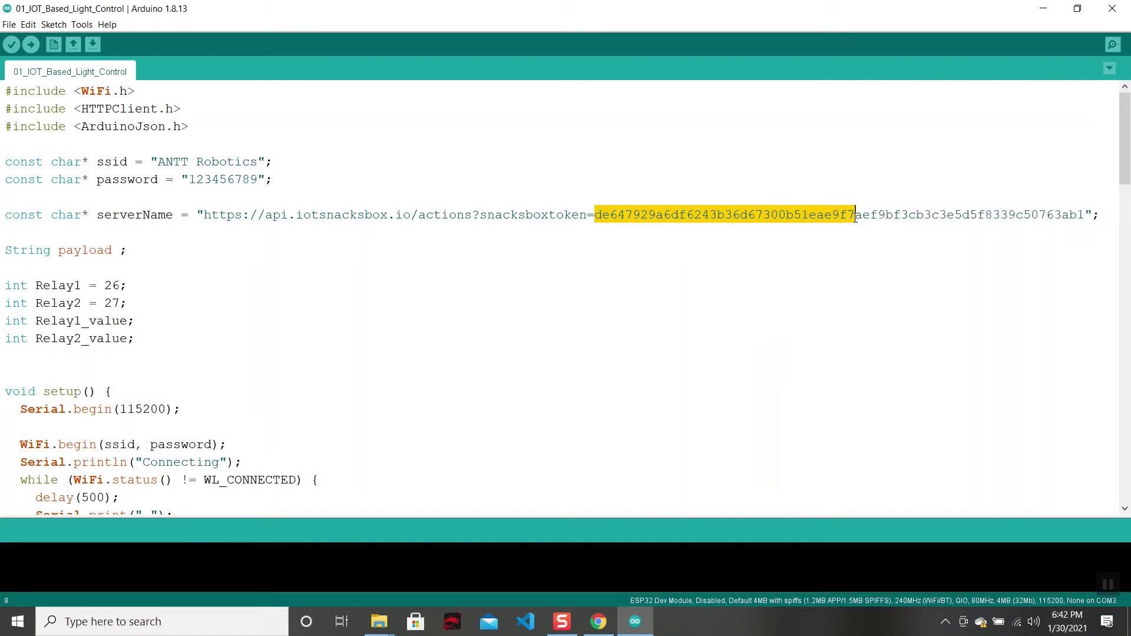
pyautogui.click(1085, 215)
pyautogui.moveTo(734, 224); pyautogui.dragTo(1084, 216)
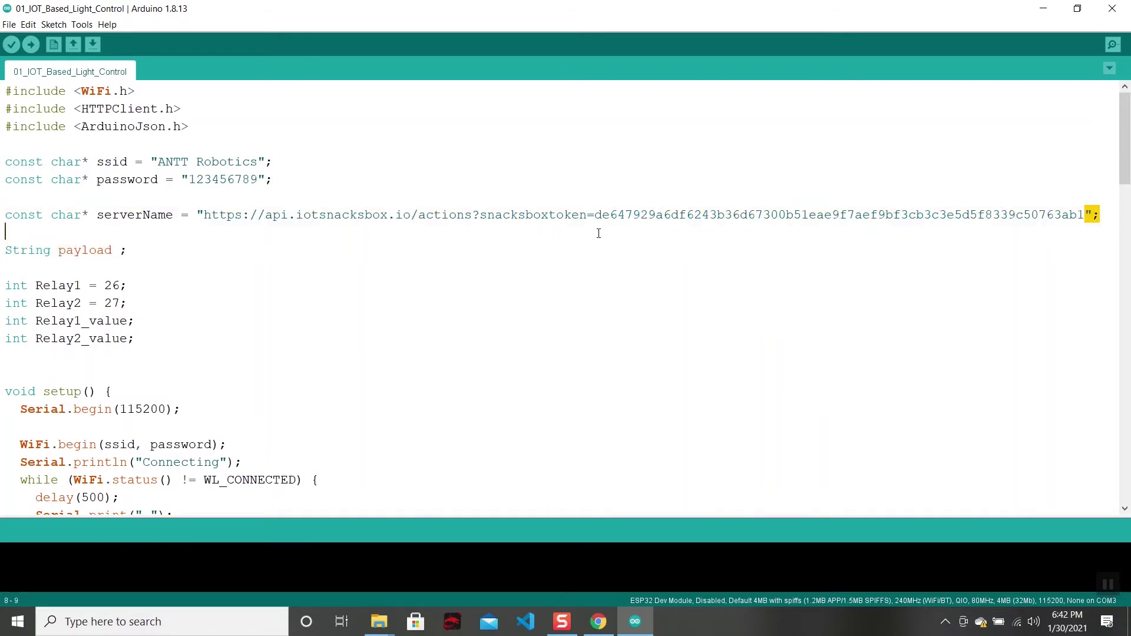
pyautogui.keyDown('shift'); pyautogui.click(596, 216); pyautogui.keyUp('shift')
pyautogui.press('BackSpace')
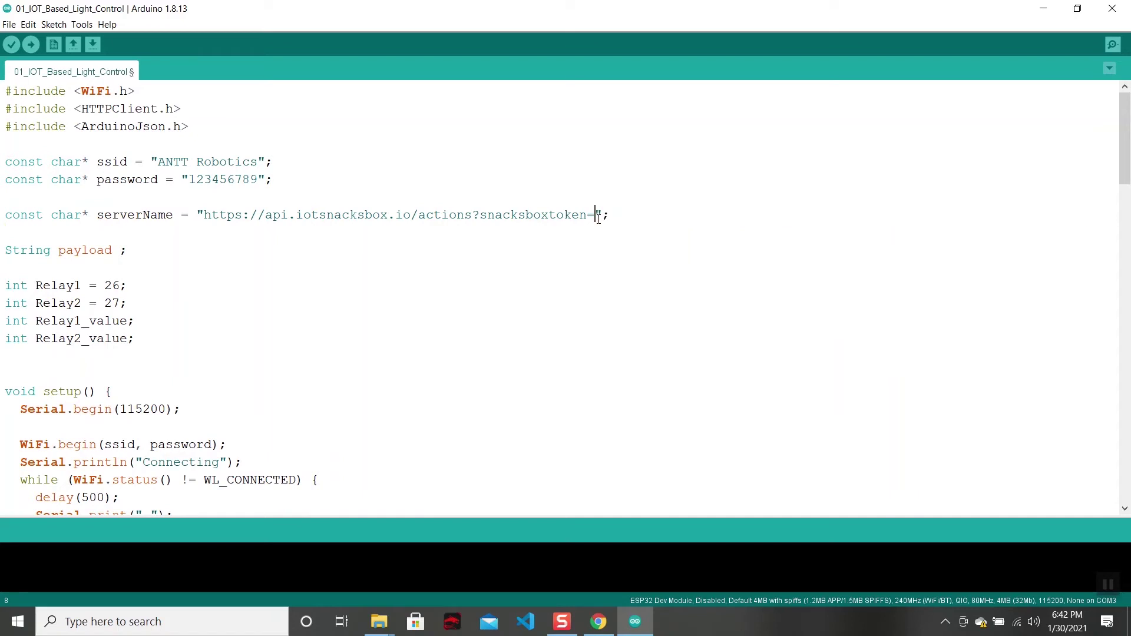
pyautogui.hotkey('ctrl', 'v')
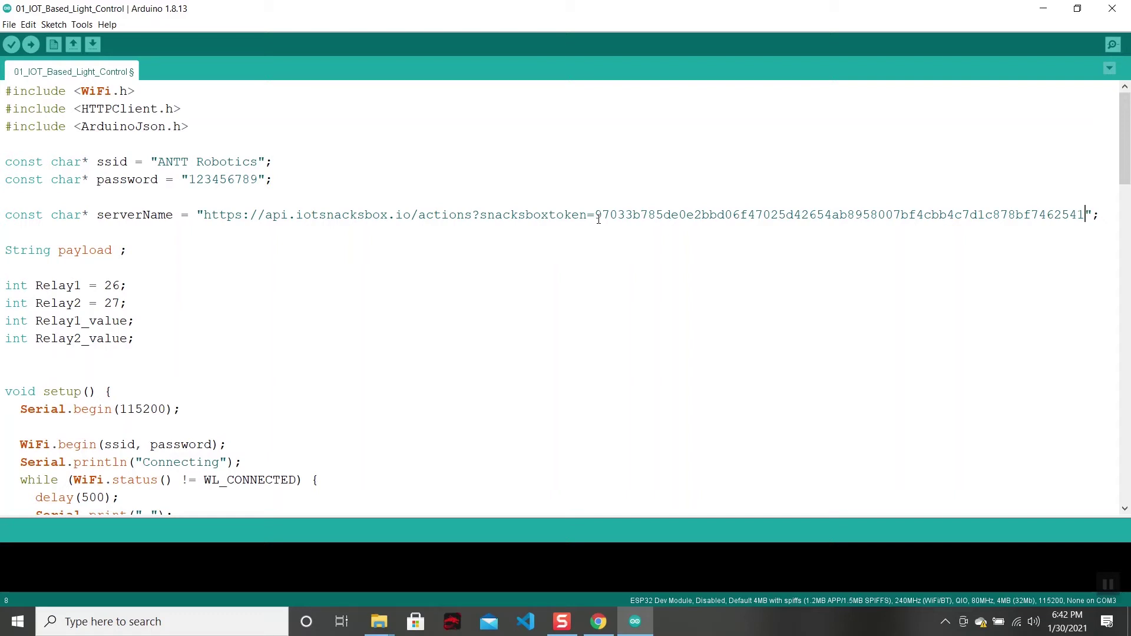
# Check the IoT Snacks Box dashboard's light switches, then return to the Arduino sketch.
pyautogui.click(555, 261)
pyautogui.click(597, 621)
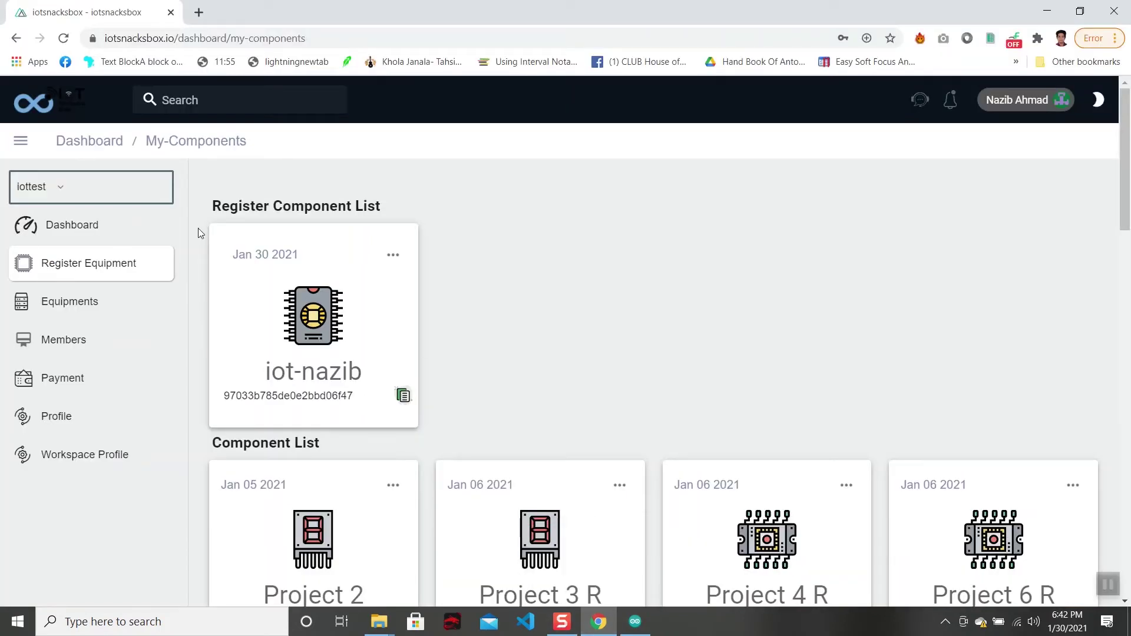
pyautogui.click(73, 243)
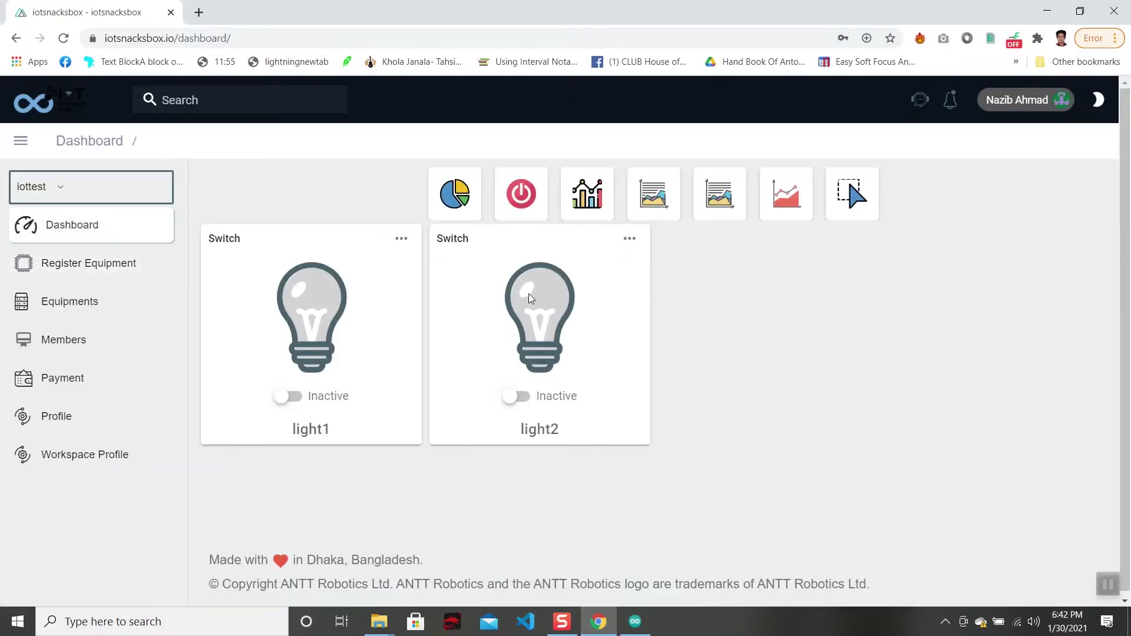
pyautogui.click(635, 623)
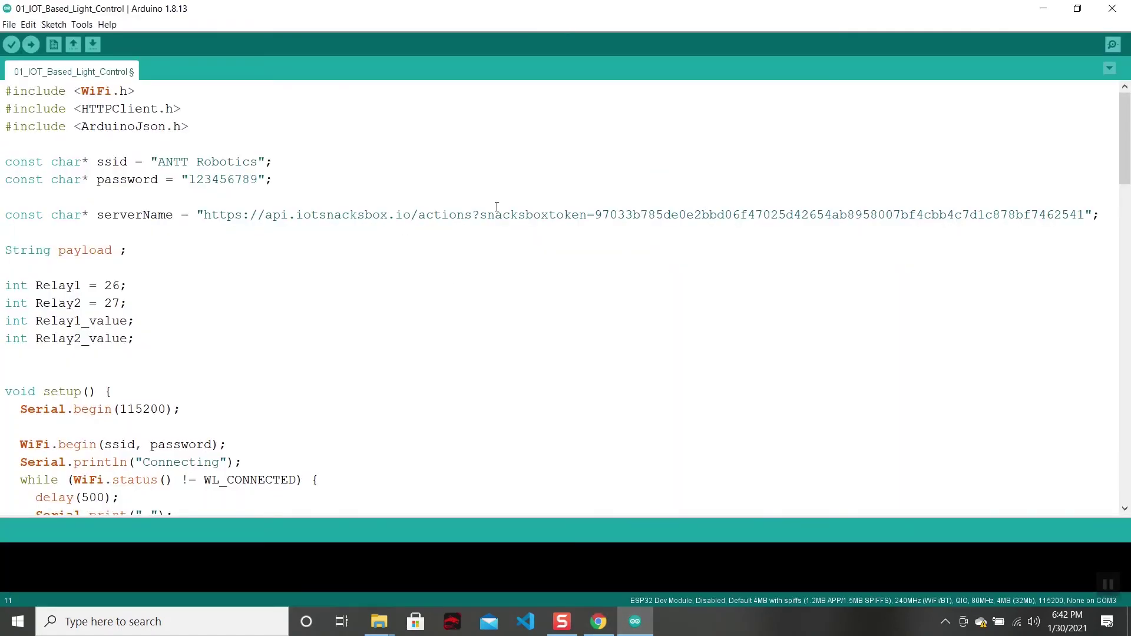
pyautogui.scroll(-2, 453, 310)
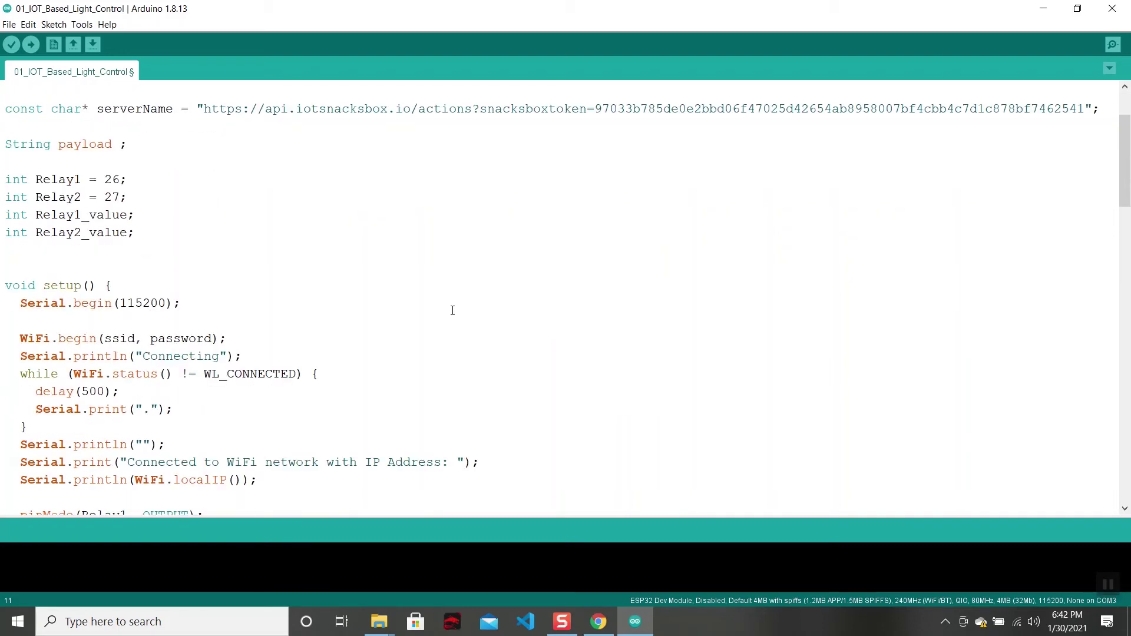
pyautogui.scroll(-1, 452, 310)
pyautogui.scroll(1, 452, 310)
pyautogui.scroll(1, 452, 311)
pyautogui.scroll(-1, 453, 310)
pyautogui.moveTo(6, 180); pyautogui.dragTo(129, 196)
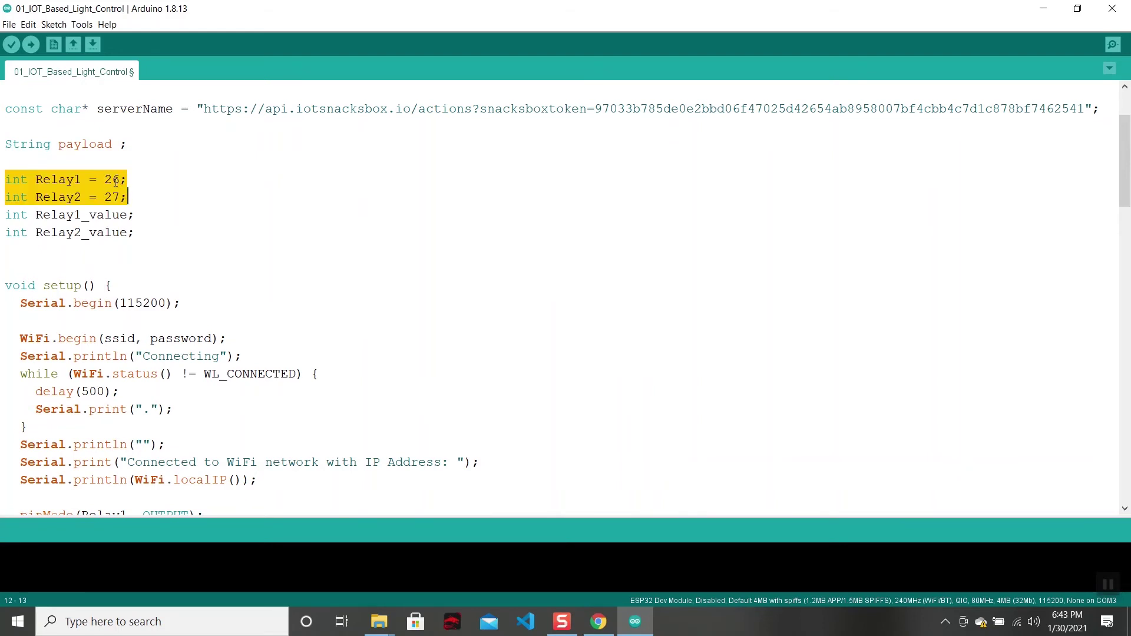
pyautogui.click(123, 180)
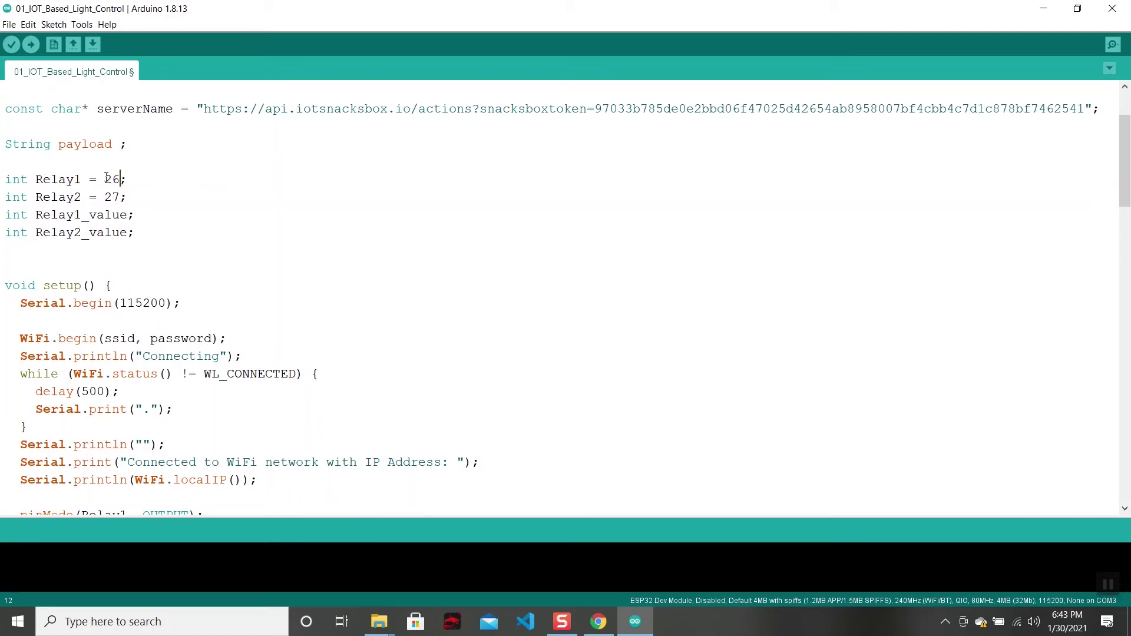
pyautogui.moveTo(105, 179); pyautogui.dragTo(120, 197)
pyautogui.click(310, 234)
pyautogui.moveTo(105, 179); pyautogui.dragTo(123, 197)
pyautogui.click(144, 197)
pyautogui.moveTo(106, 179)
pyautogui.mouseDown()
pyautogui.moveTo(117, 179)
pyautogui.moveTo(106, 197)
pyautogui.moveTo(118, 196)
pyautogui.mouseUp()
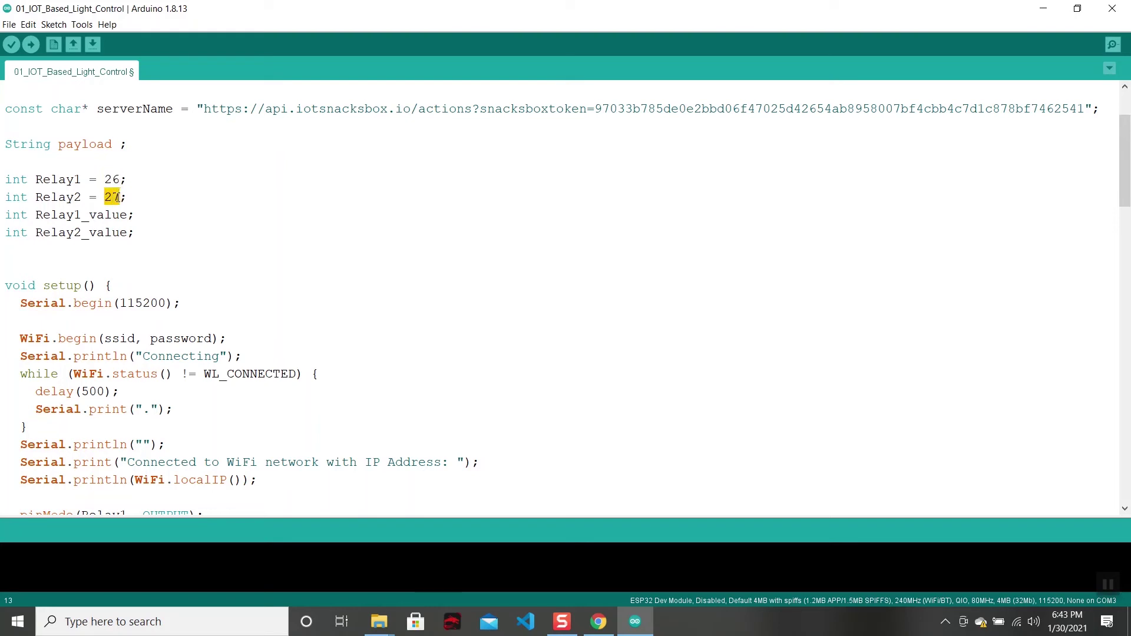